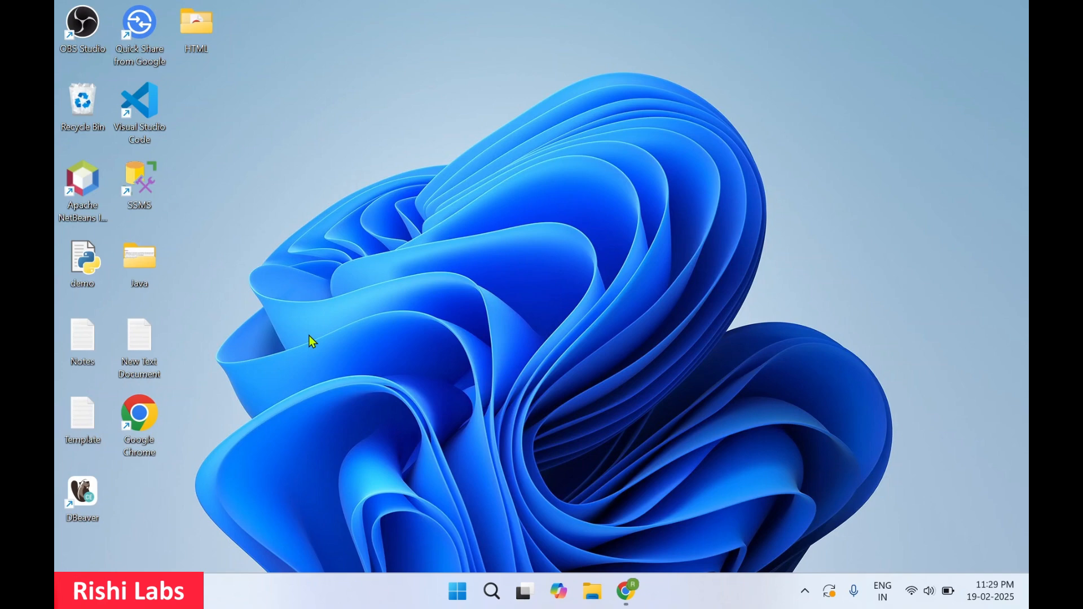
- Open Google Chrome, search for internet download manager and go to internetdownloadmanager.com
click(628, 593)
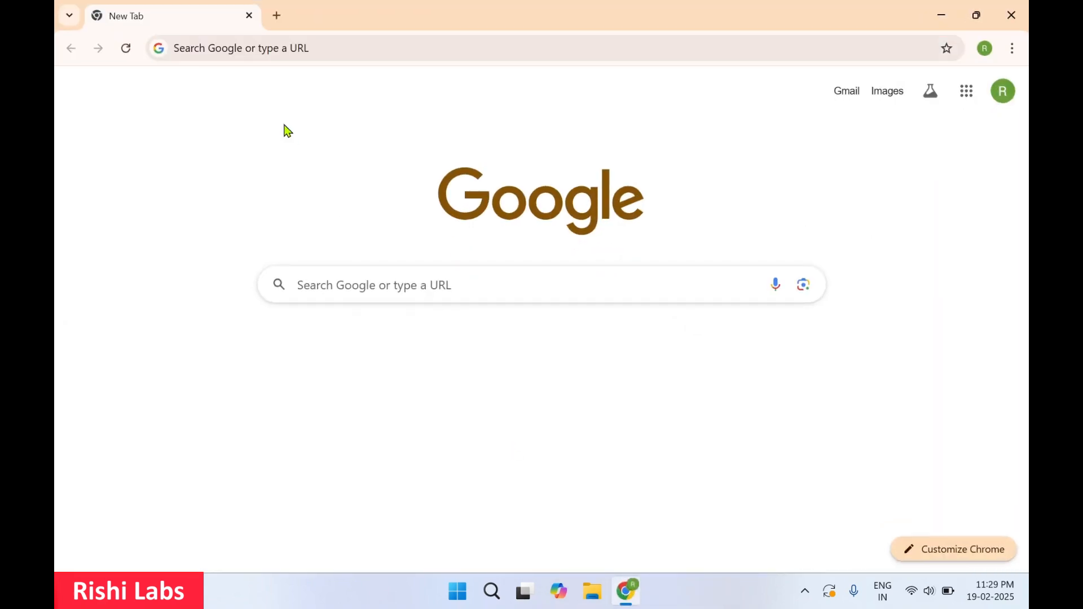
click(319, 51)
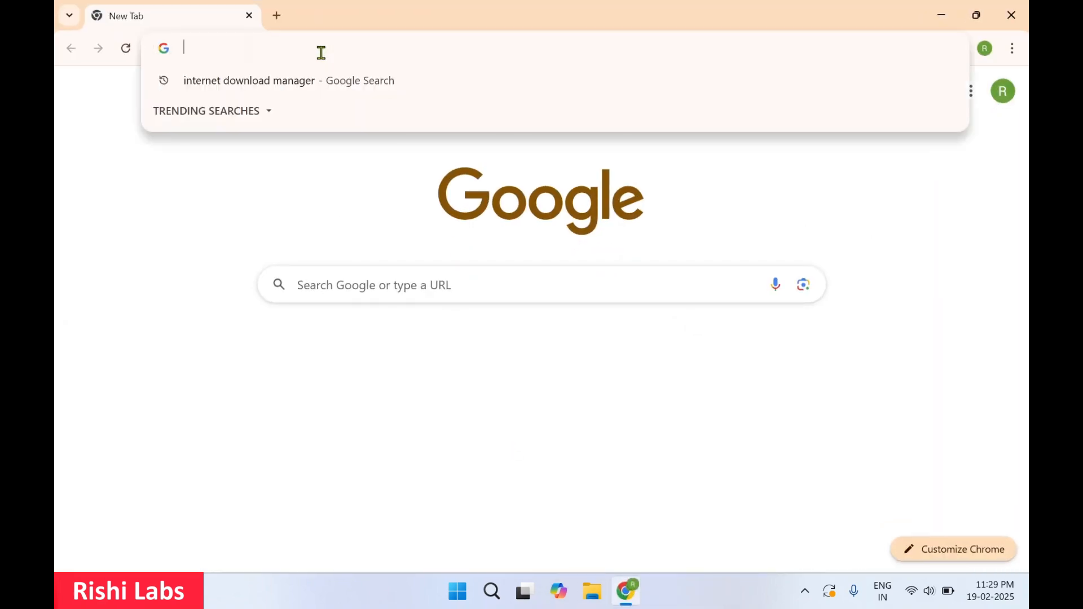
click(302, 86)
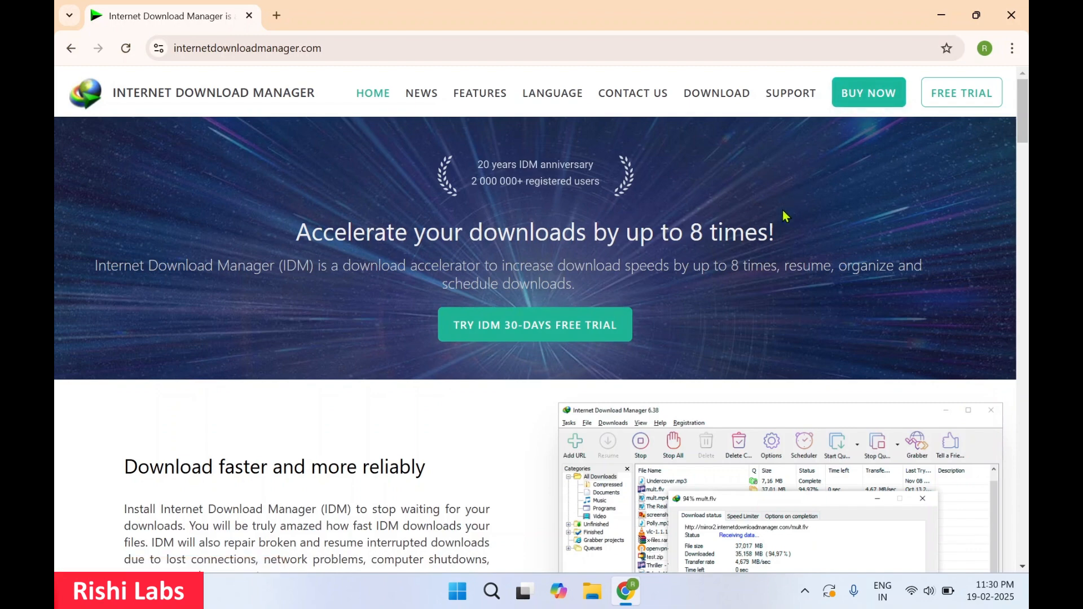
- Review the home page's download engine and browser support sections, including the Chrome Web Store page of the IDM extension
scroll(357, 386, down, 5)
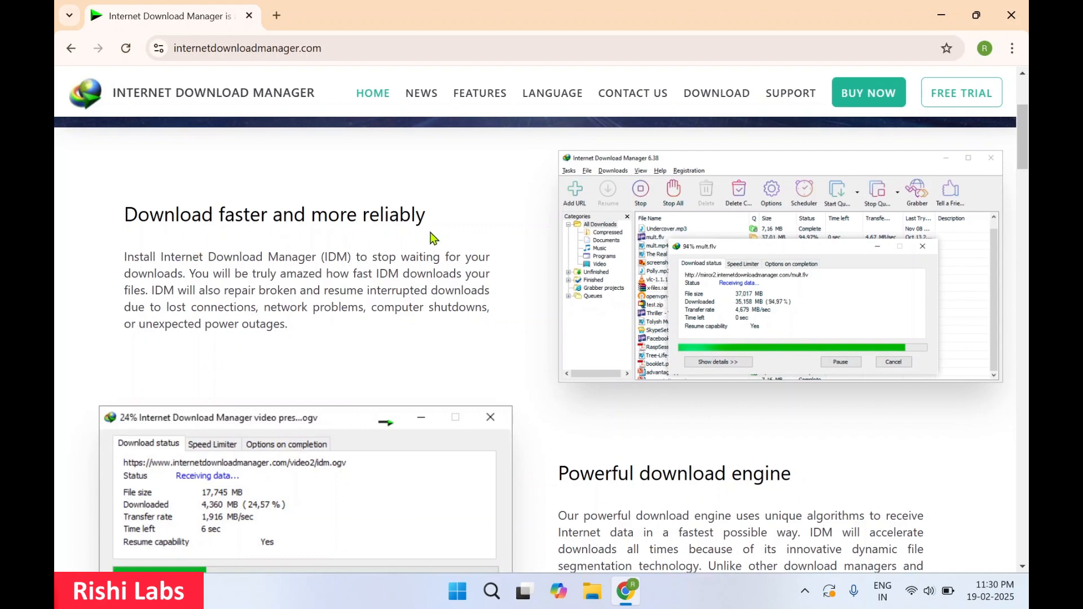
scroll(399, 335, down, 5)
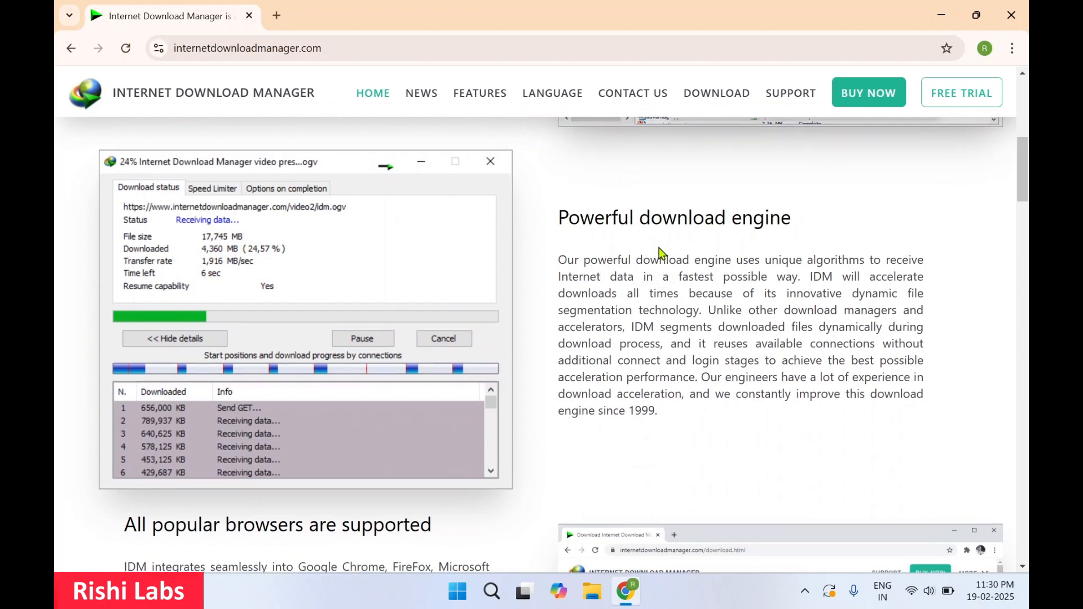
scroll(659, 248, down, 1)
scroll(658, 247, down, 5)
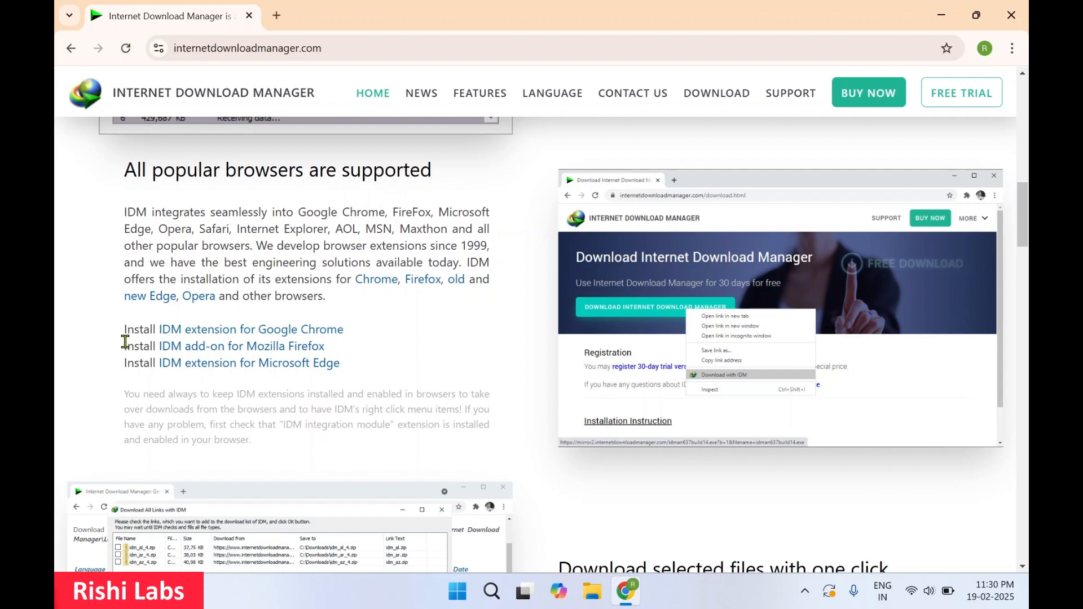
click(239, 334)
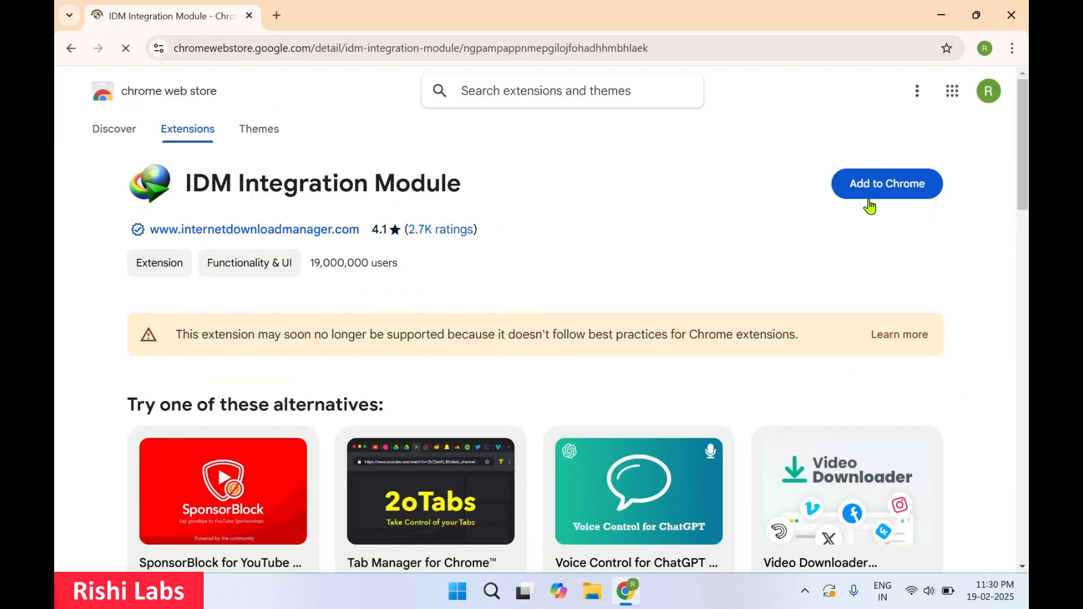
click(71, 48)
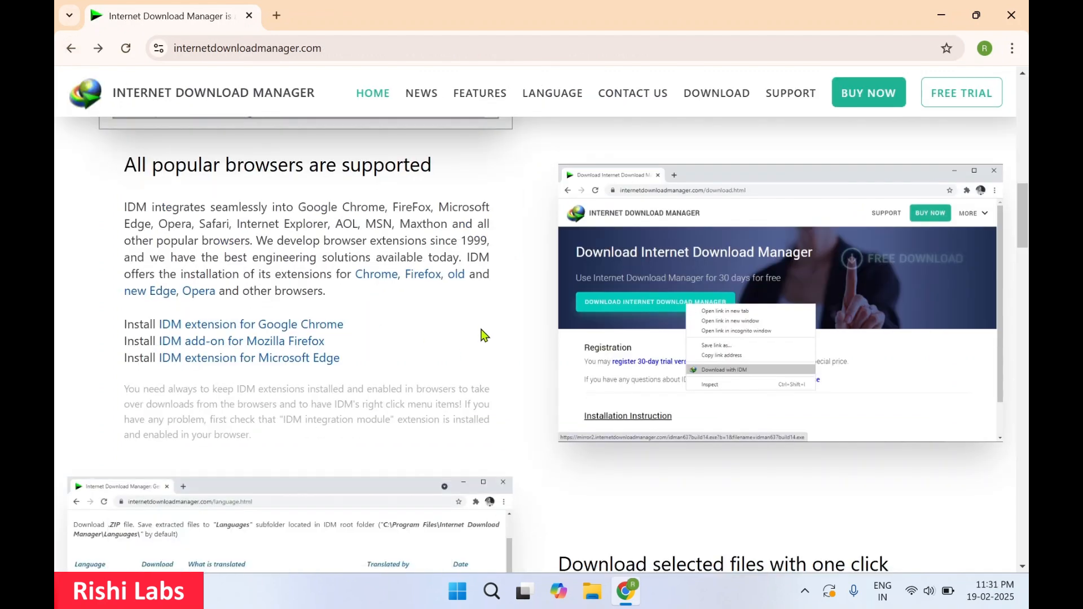
- Examine the home page's sections on selected-file downloads, favorite web sites, the built-in scheduler, download categories and the customizable interface
scroll(483, 335, down, 5)
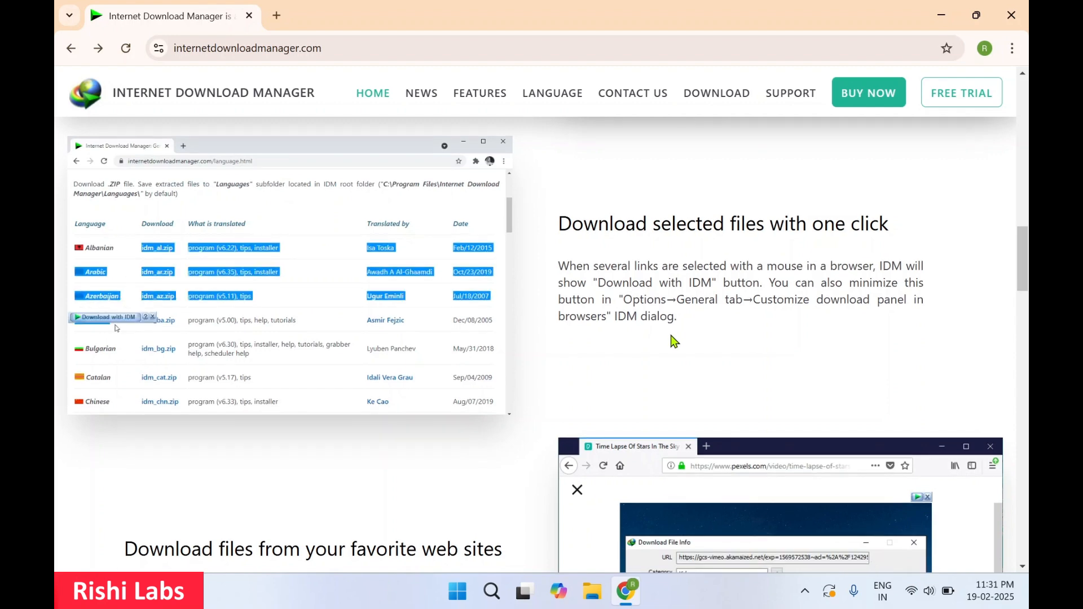
scroll(674, 338, down, 5)
scroll(673, 341, down, 1)
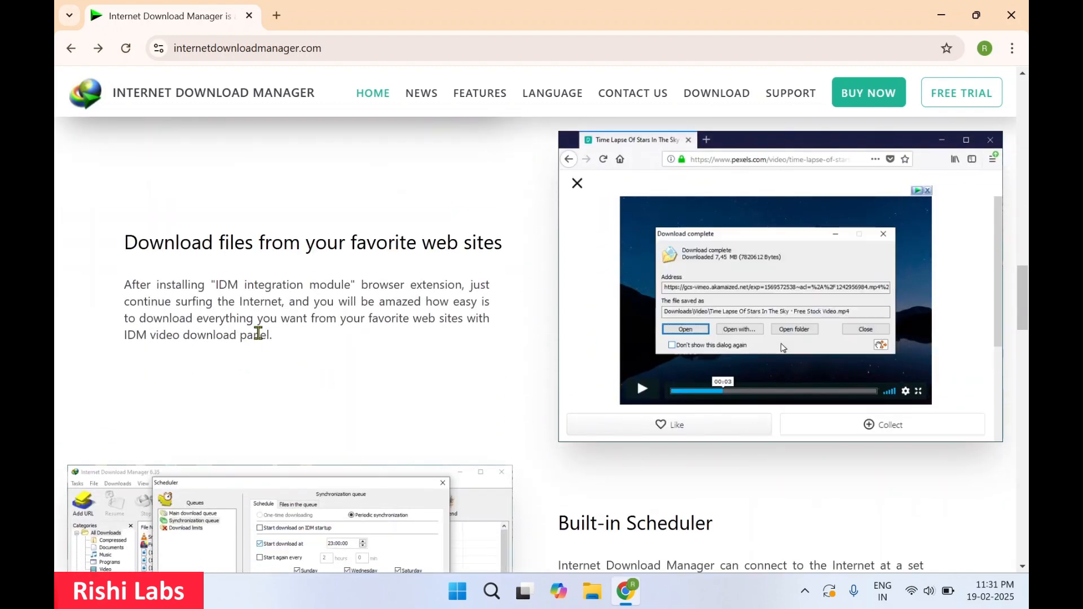
scroll(403, 286, down, 1)
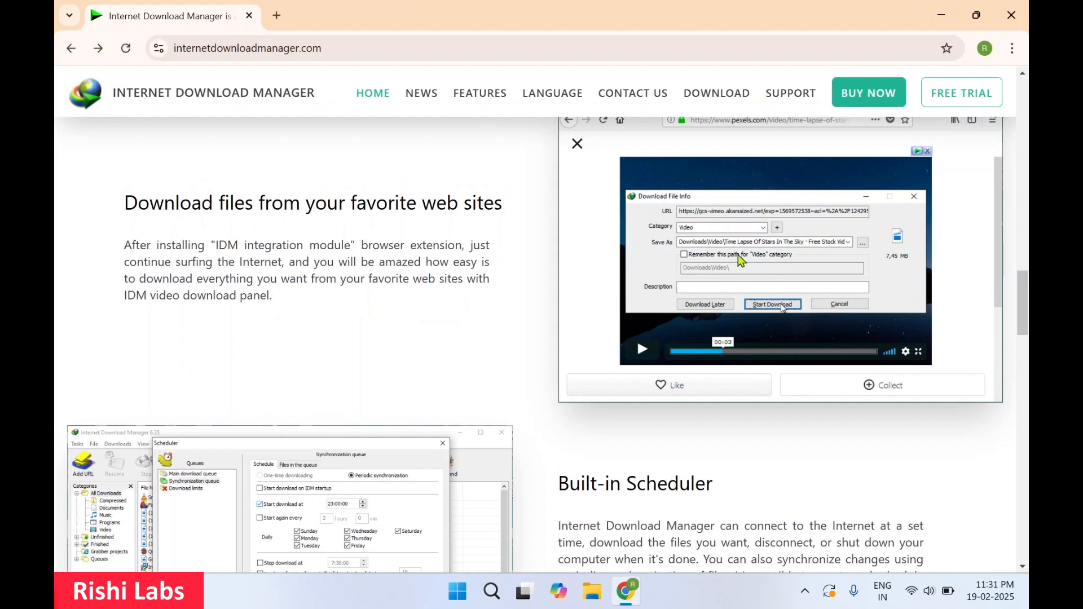
scroll(424, 358, down, 1)
scroll(424, 359, down, 4)
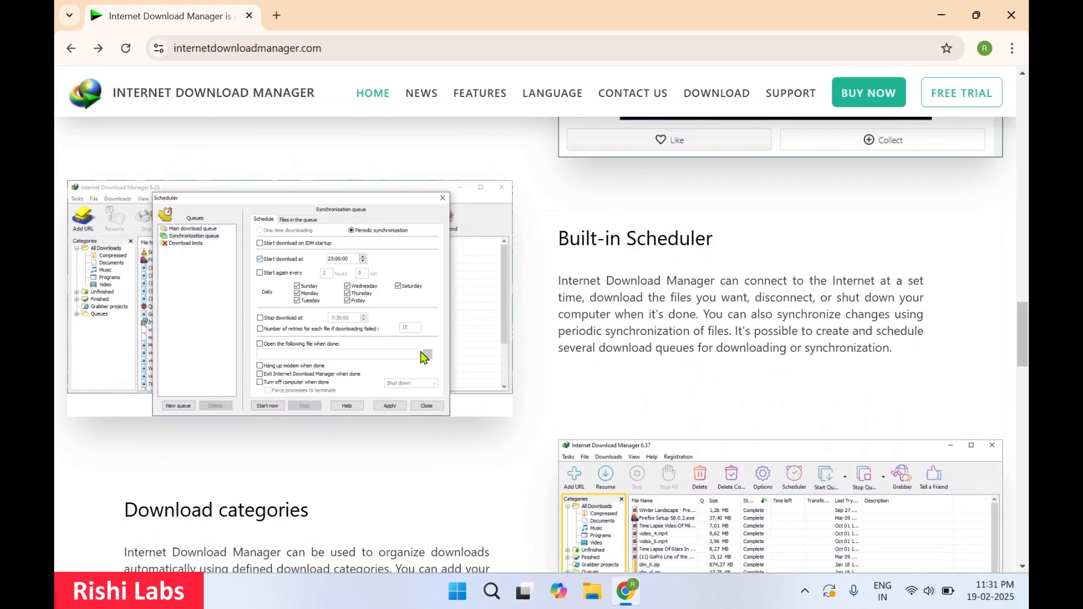
scroll(692, 279, down, 1)
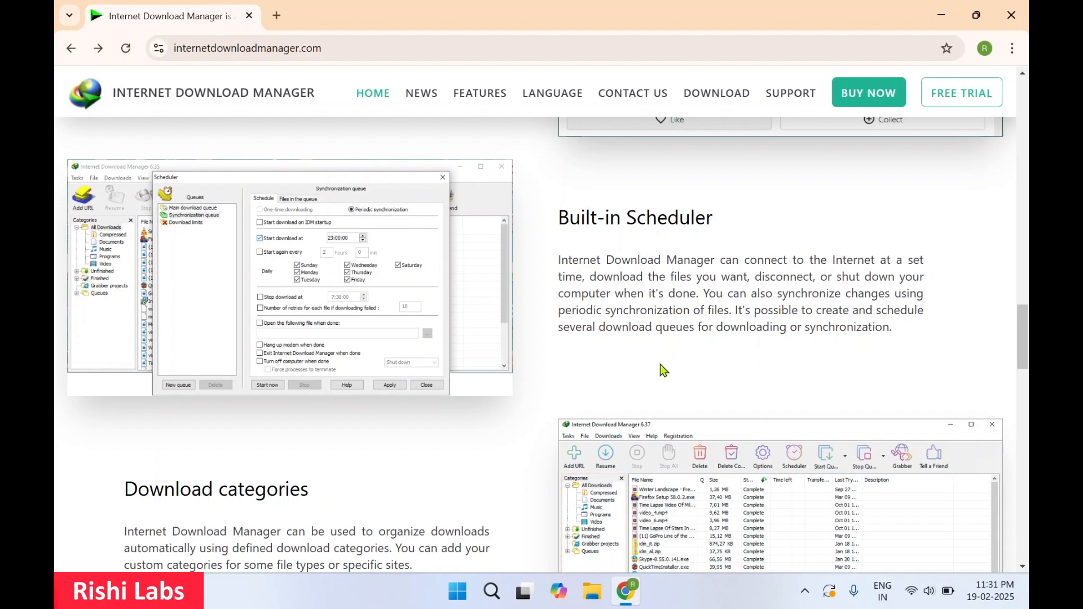
scroll(663, 371, down, 3)
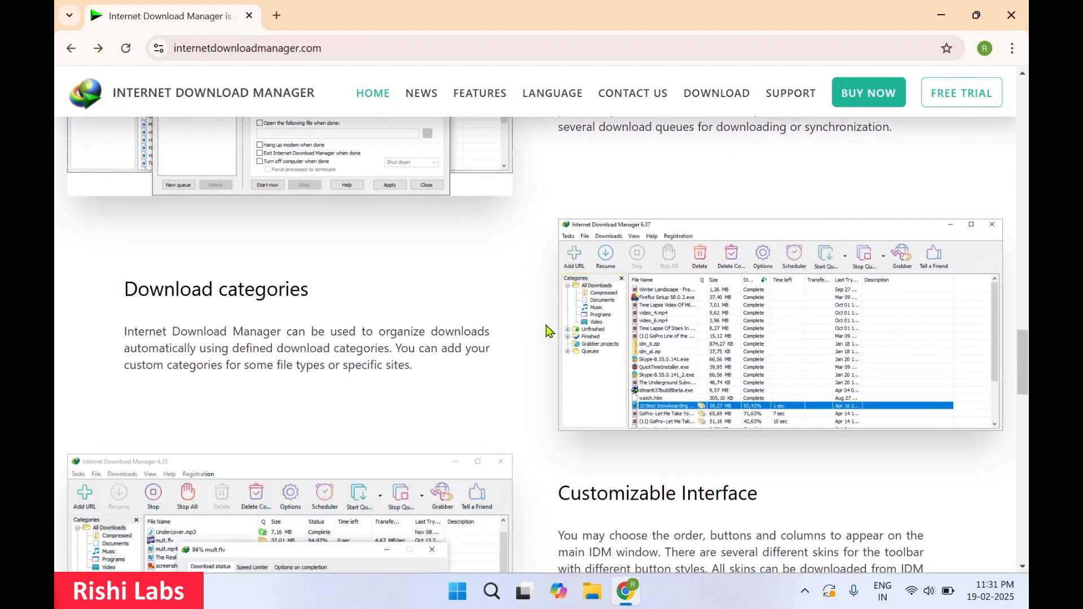
scroll(609, 383, down, 1)
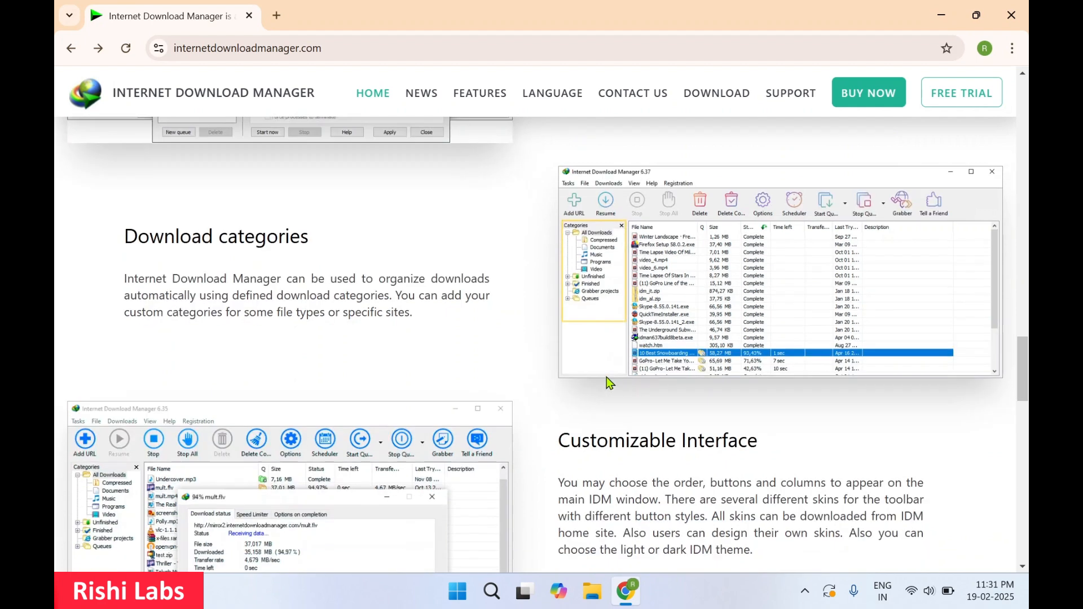
scroll(609, 384, down, 5)
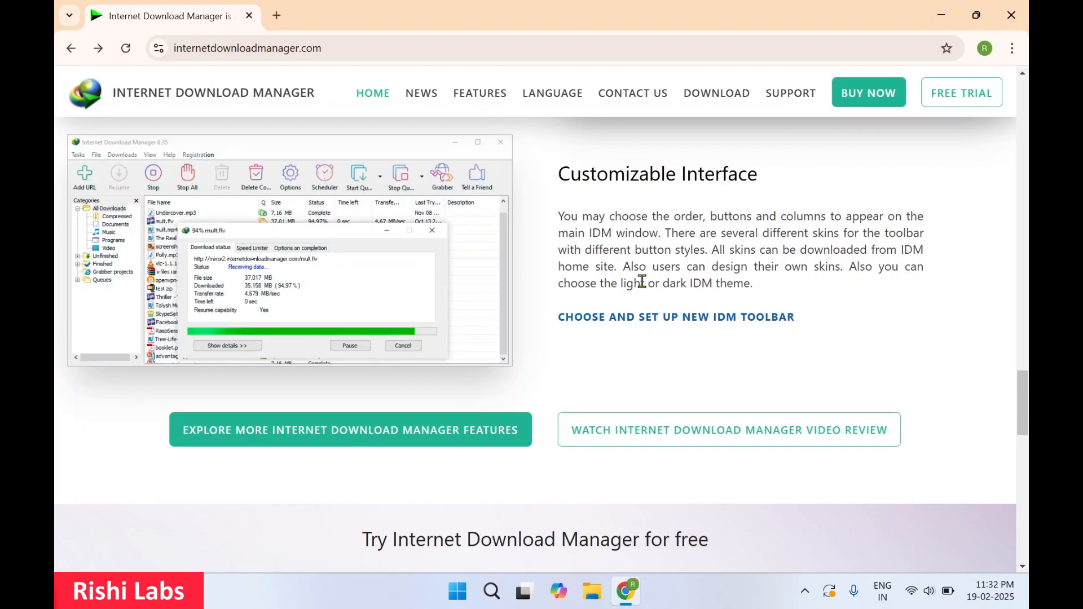
scroll(642, 281, down, 2)
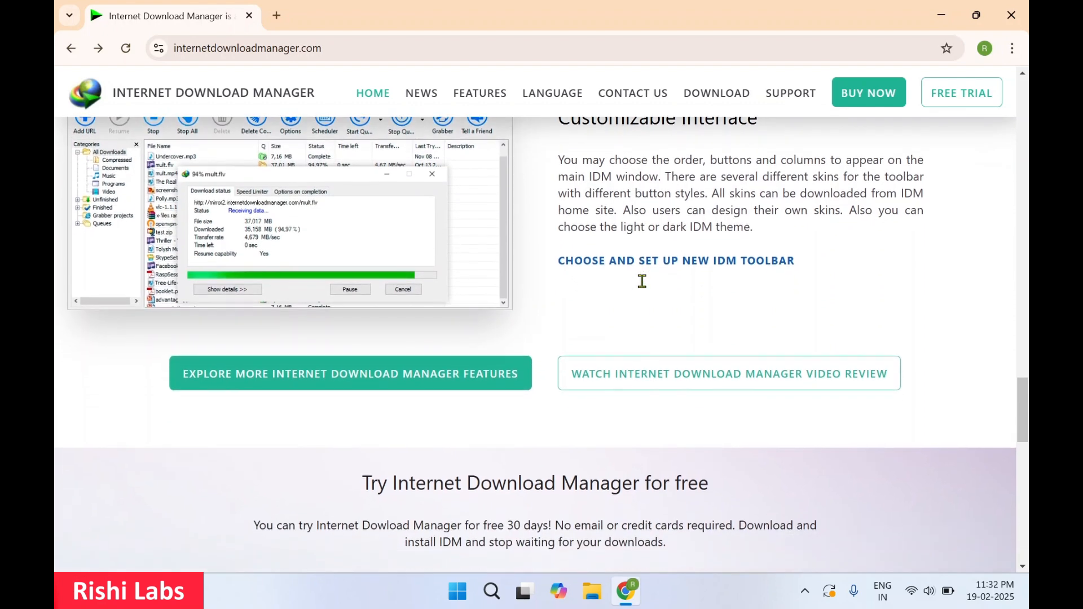
- Download the free trial installer idman642build27.exe from the home page and launch it
scroll(642, 281, down, 4)
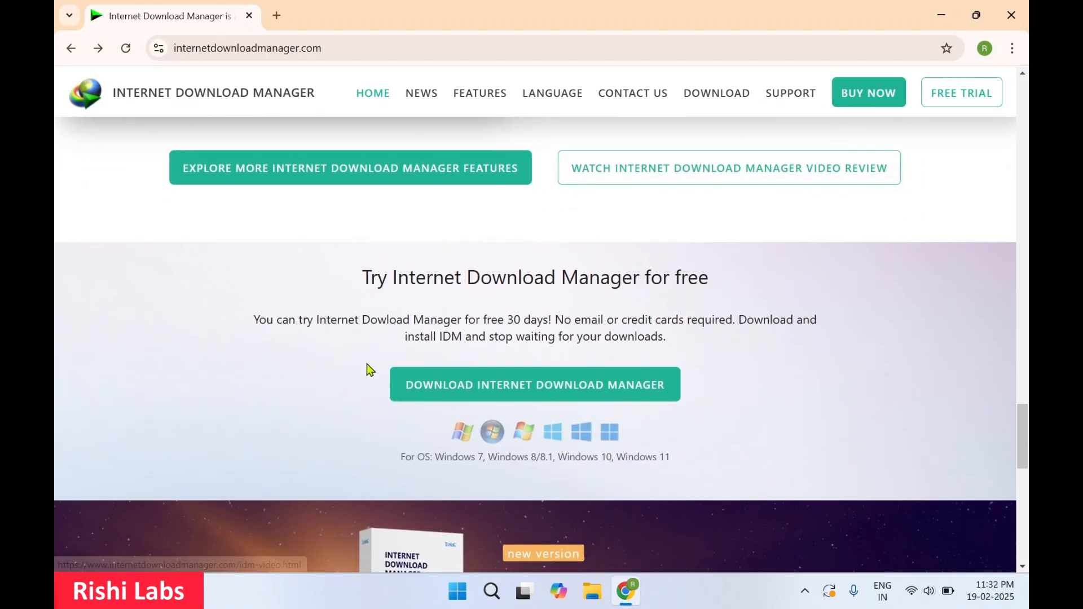
scroll(305, 430, down, 1)
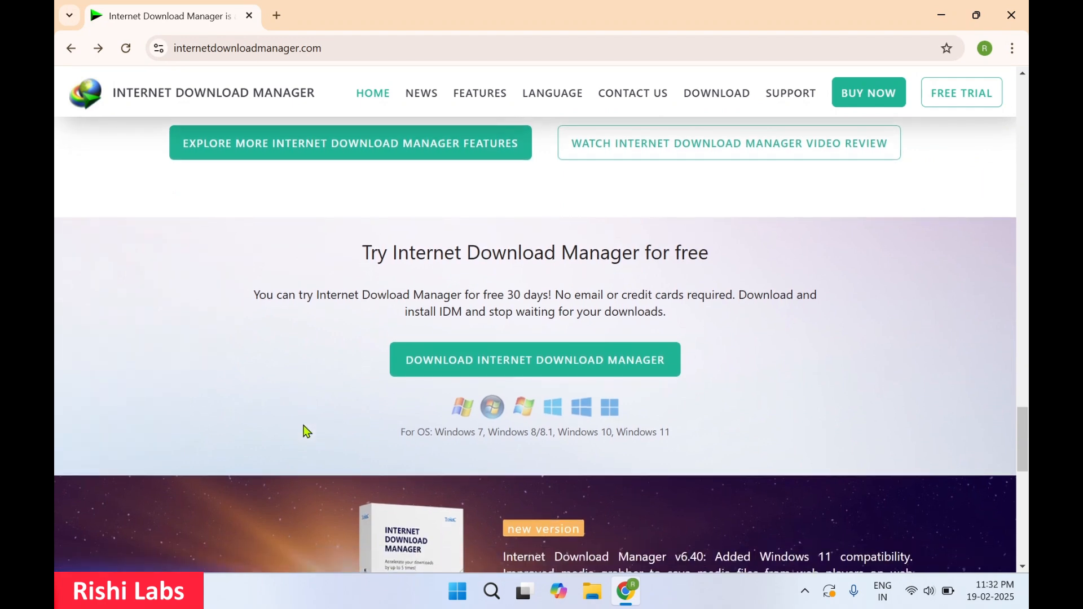
click(476, 368)
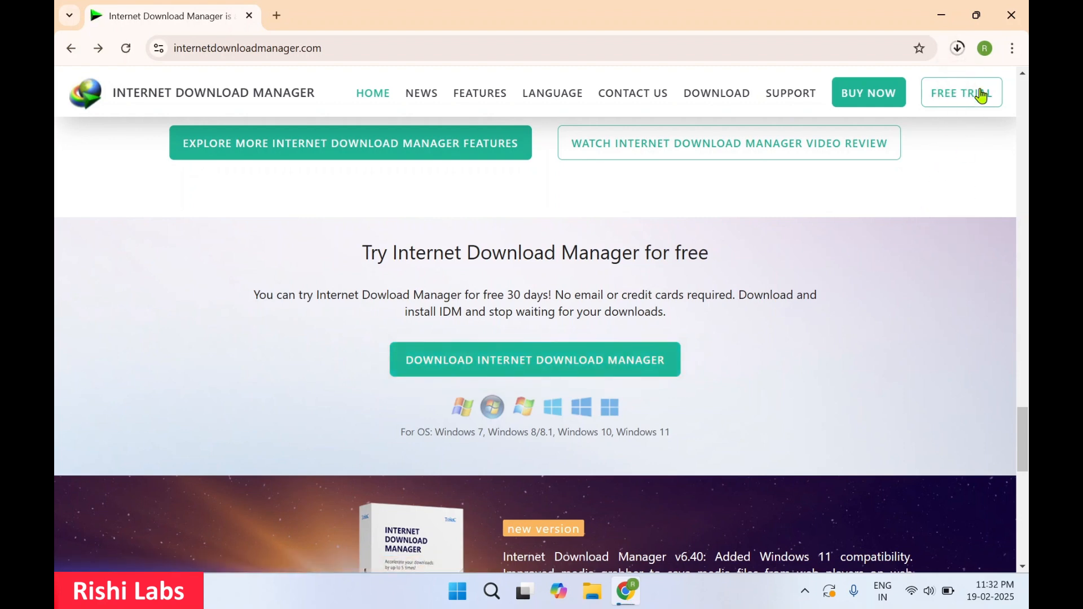
click(957, 48)
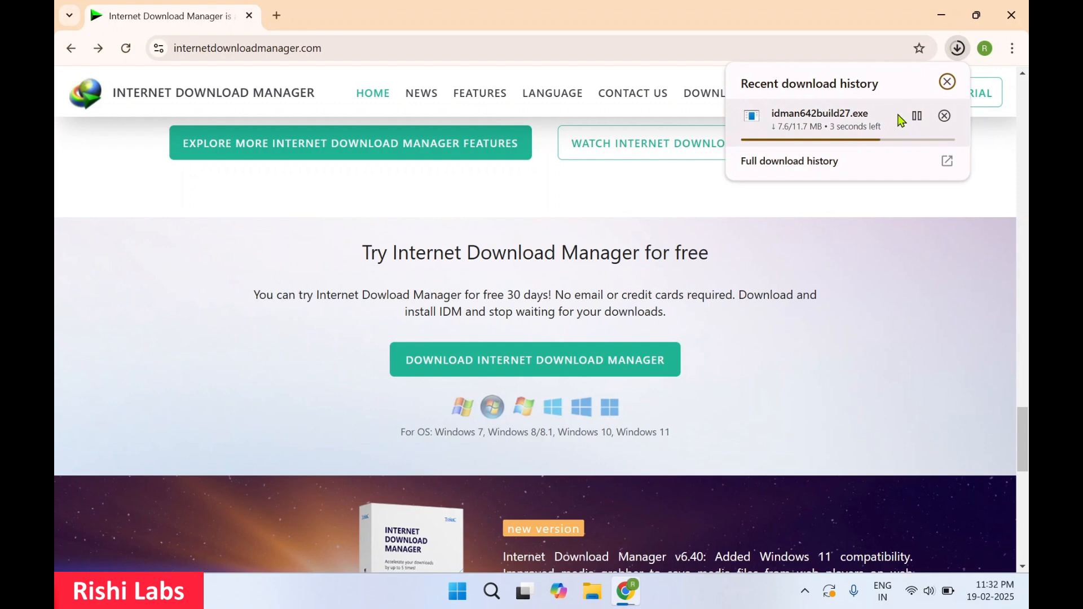
click(946, 116)
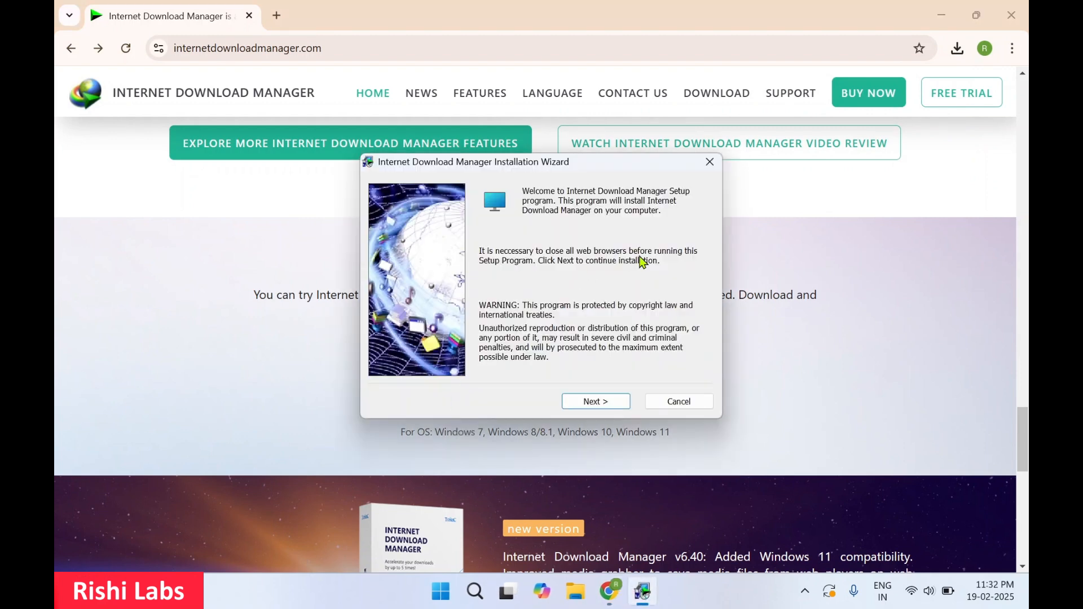
- Minimize the browser and accept the license agreement in the Internet Download Manager setup wizard
click(942, 15)
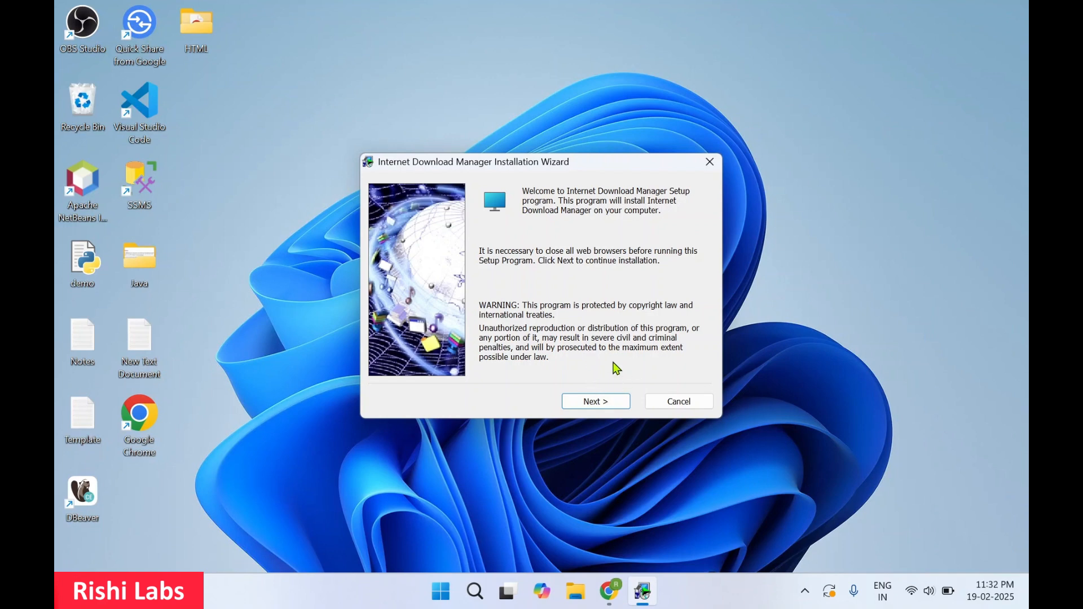
click(598, 402)
click(497, 374)
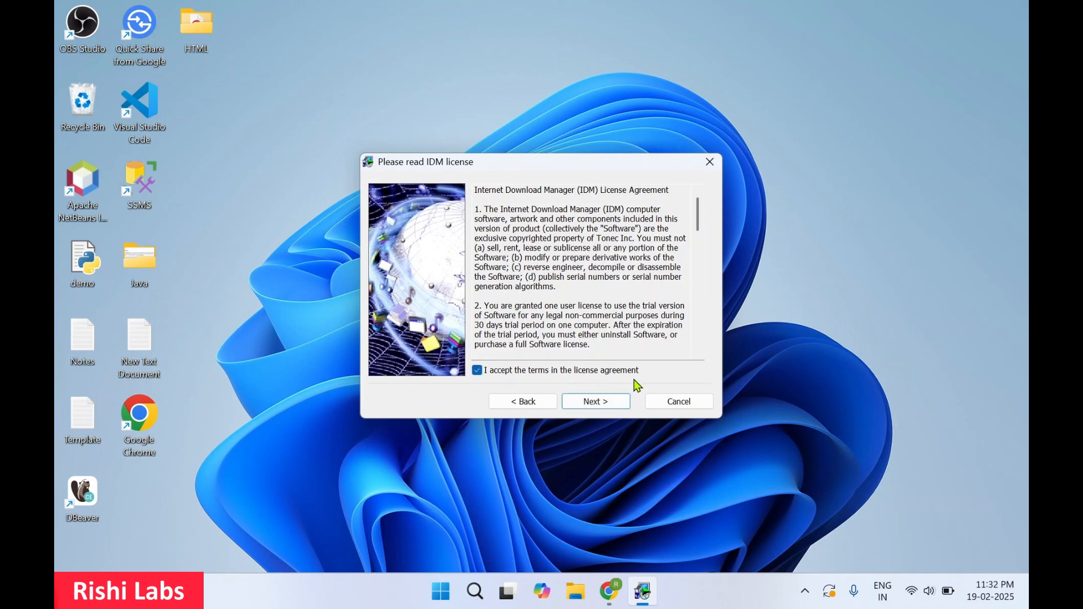
click(614, 406)
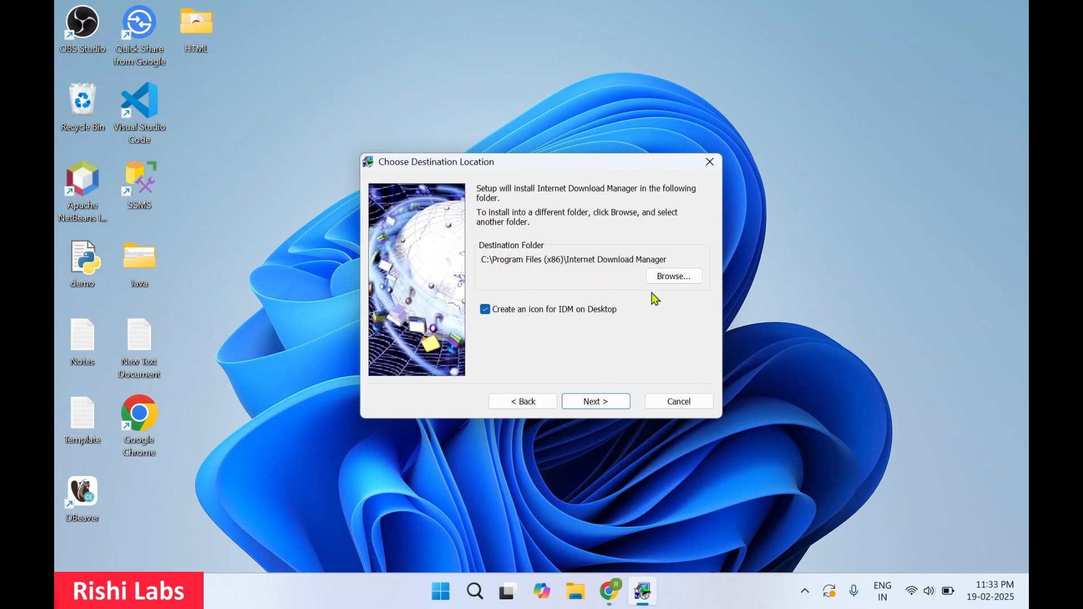
- Install Internet Download Manager in the default destination folder with a desktop icon, and dismiss the Chrome integration and Manifest V2 notices
click(606, 404)
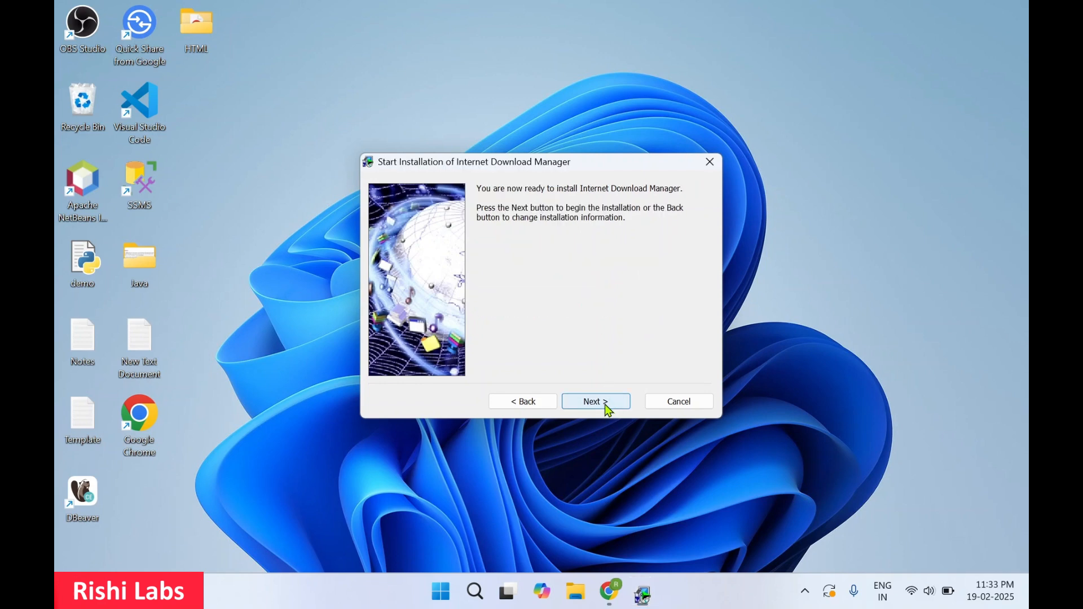
click(608, 409)
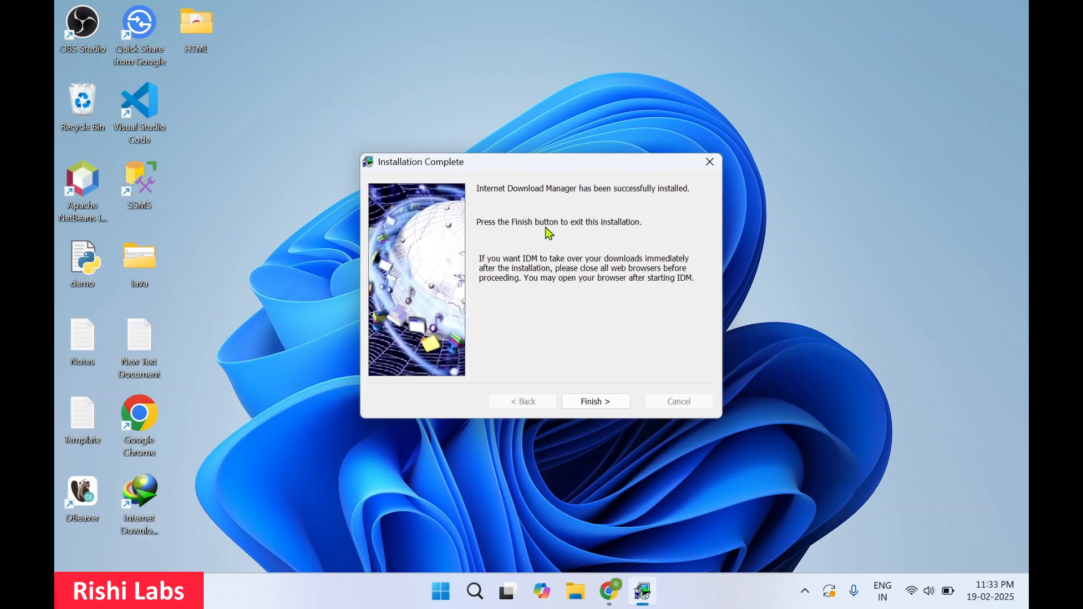
click(607, 404)
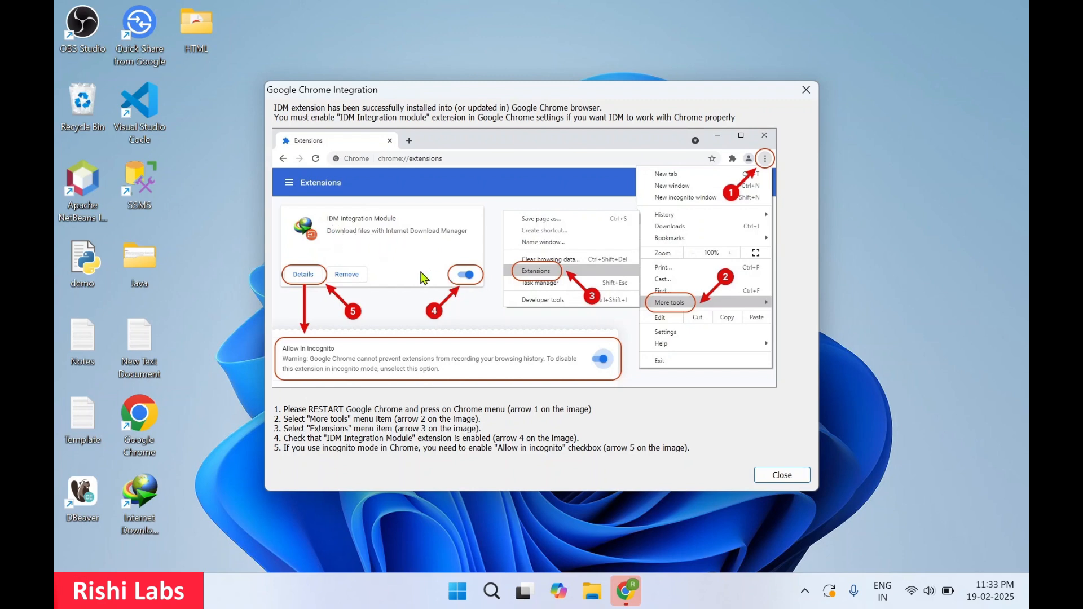
click(782, 476)
click(666, 384)
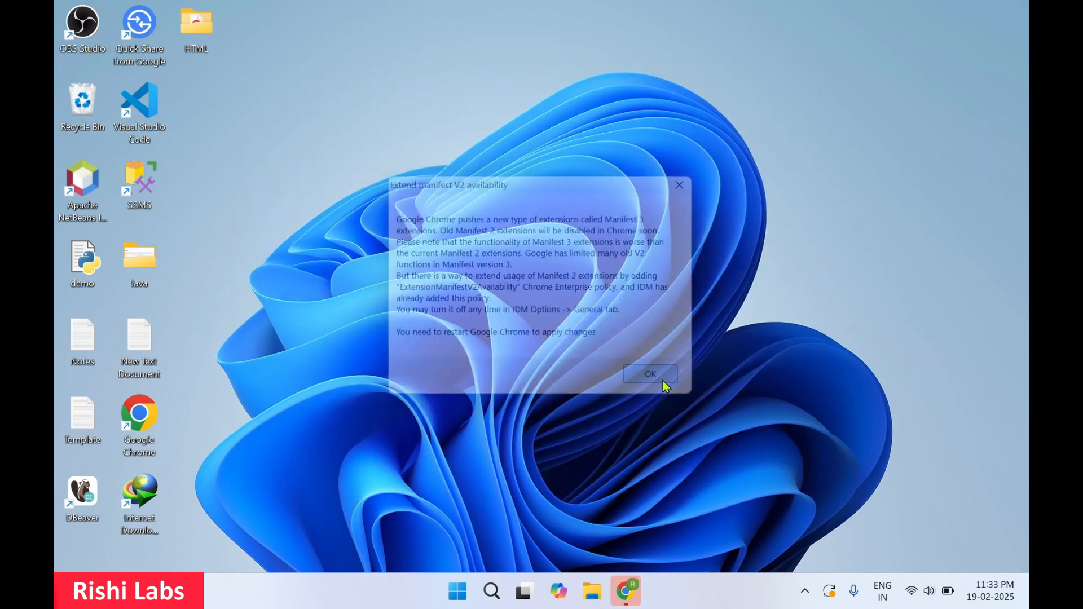
- Launch Internet Download Manager from the desktop, dismiss the Tip of the Day and maximize the main window
double_click(146, 496)
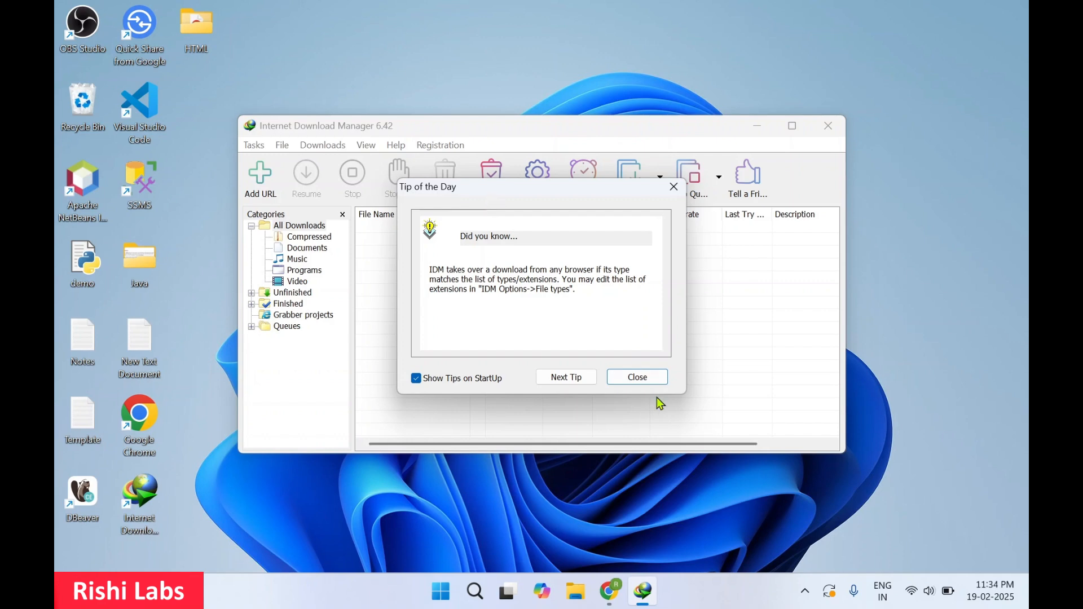
click(648, 382)
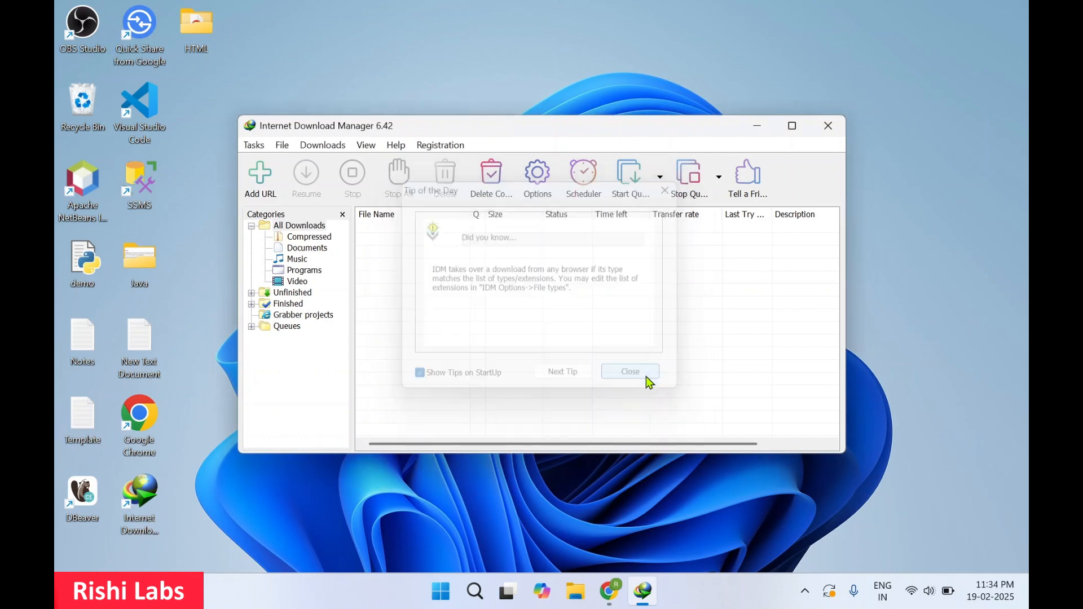
click(792, 126)
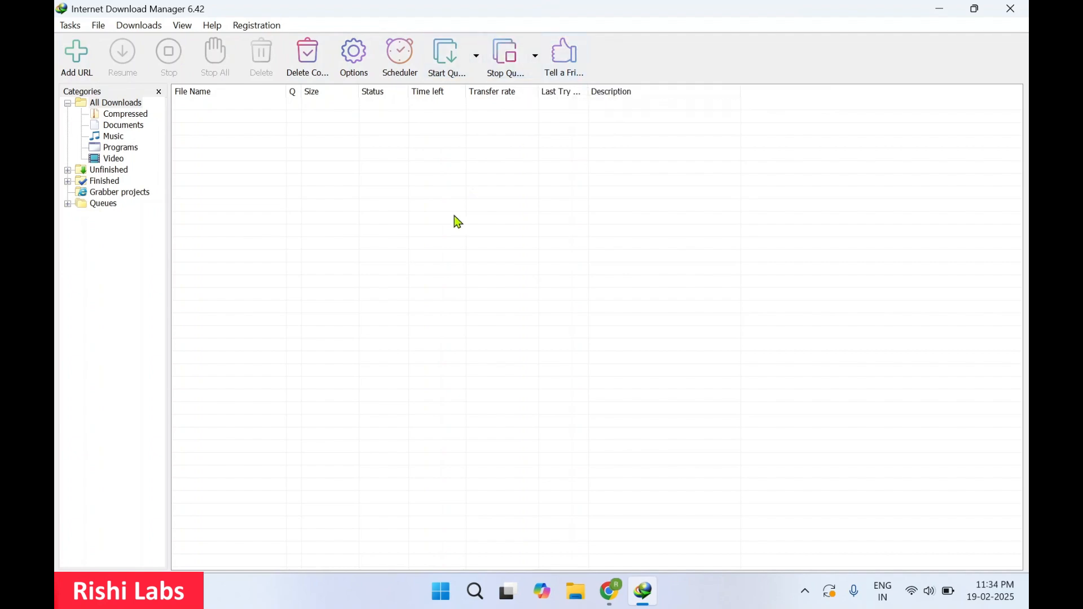
- Switch to Google Chrome and search for "windows 11 iso download" in a new tab
click(609, 602)
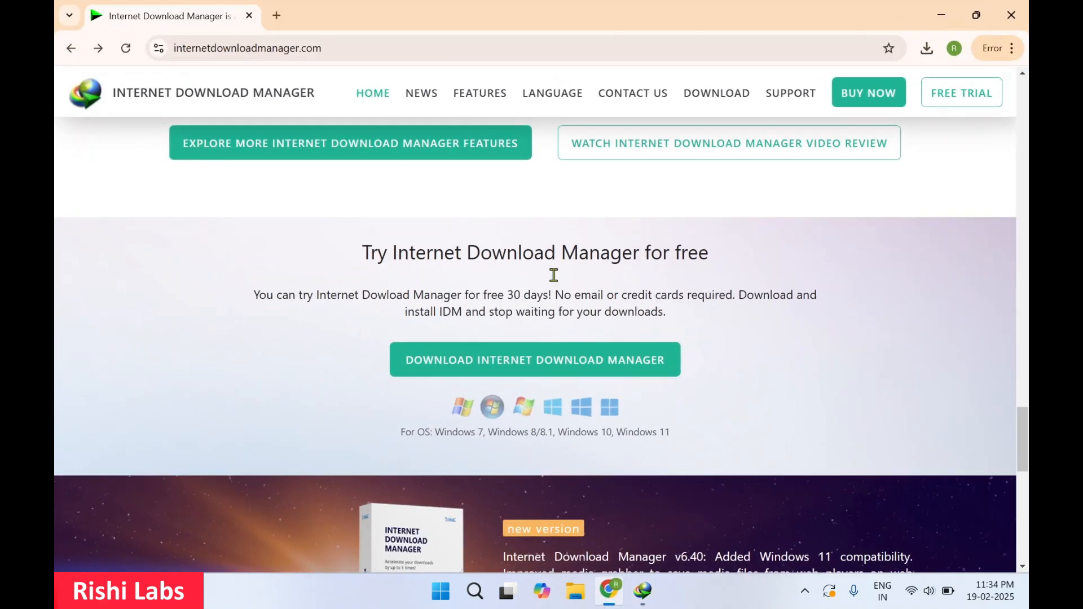
click(276, 16)
text(windows 11)
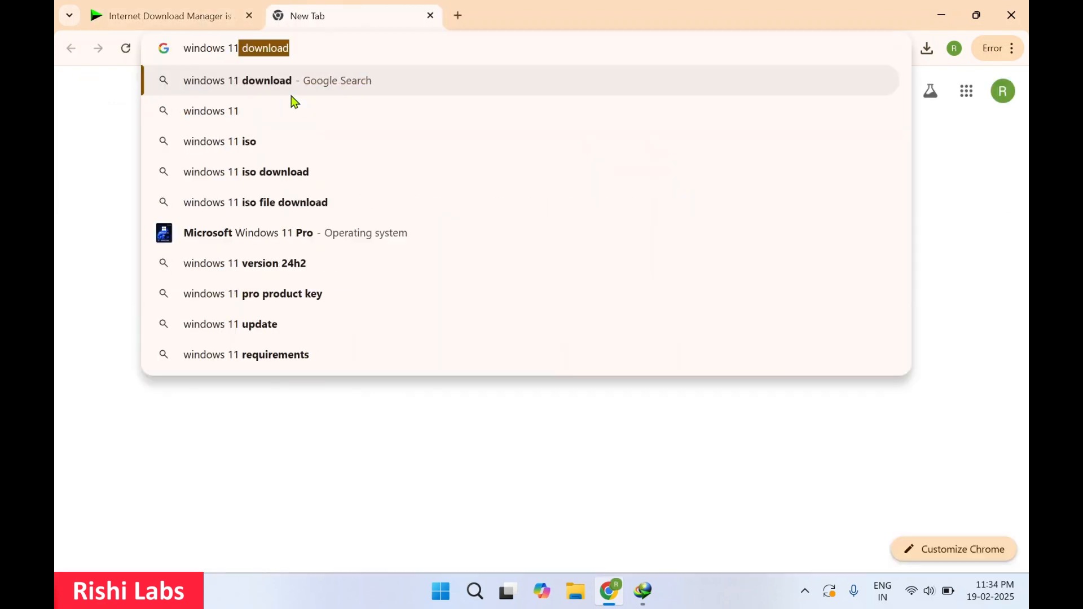
text( iso)
key(Right)
key(Return)
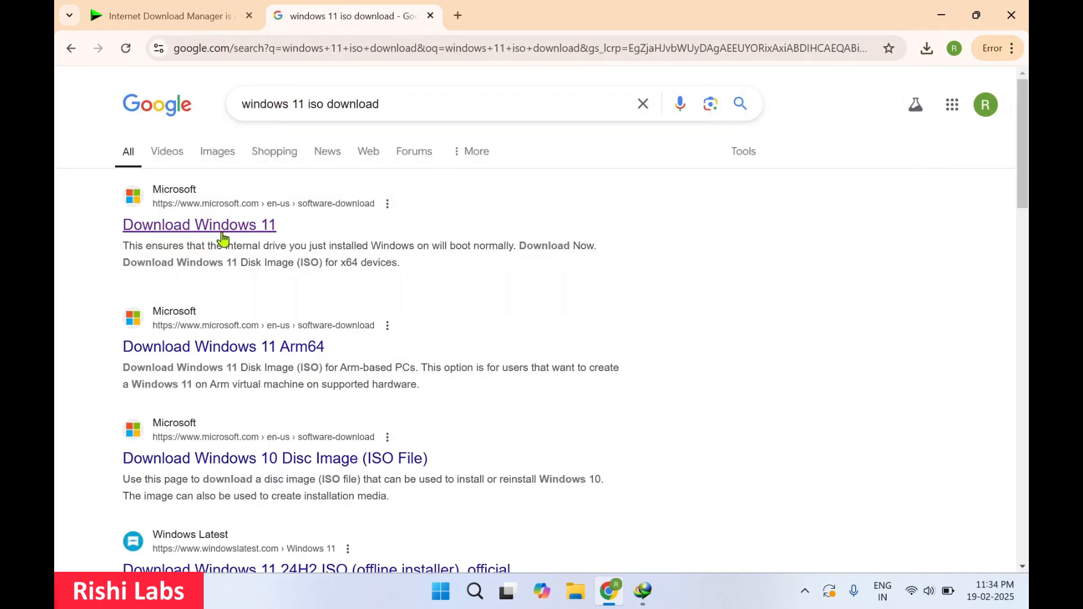
- Open Microsoft's Download Windows 11 page and request the Windows 11 (multi-edition ISO for x64 devices) disk image
click(205, 231)
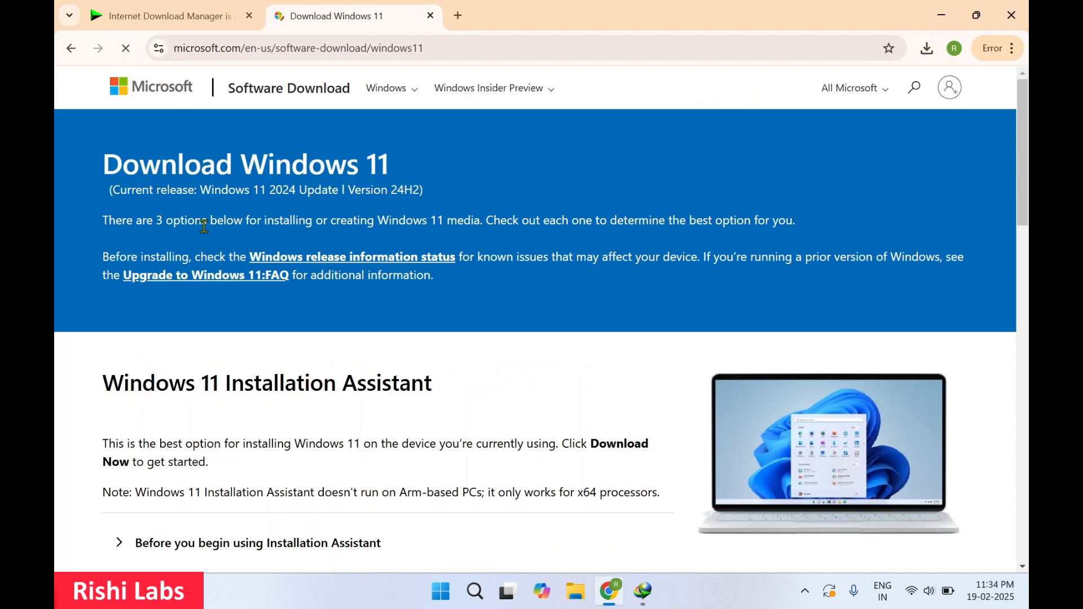
scroll(399, 383, down, 8)
scroll(399, 384, down, 5)
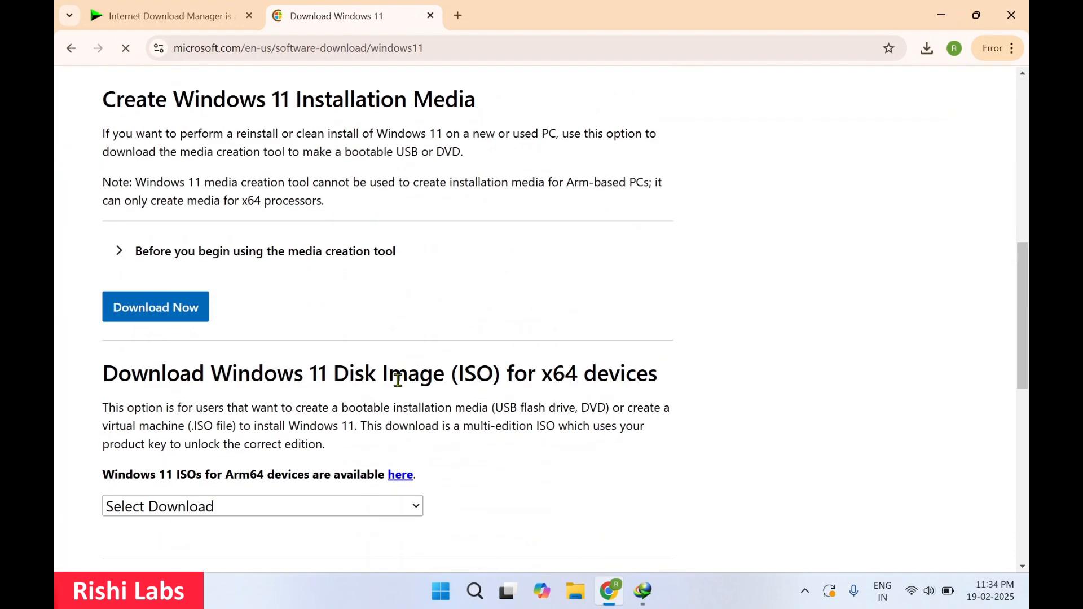
click(282, 296)
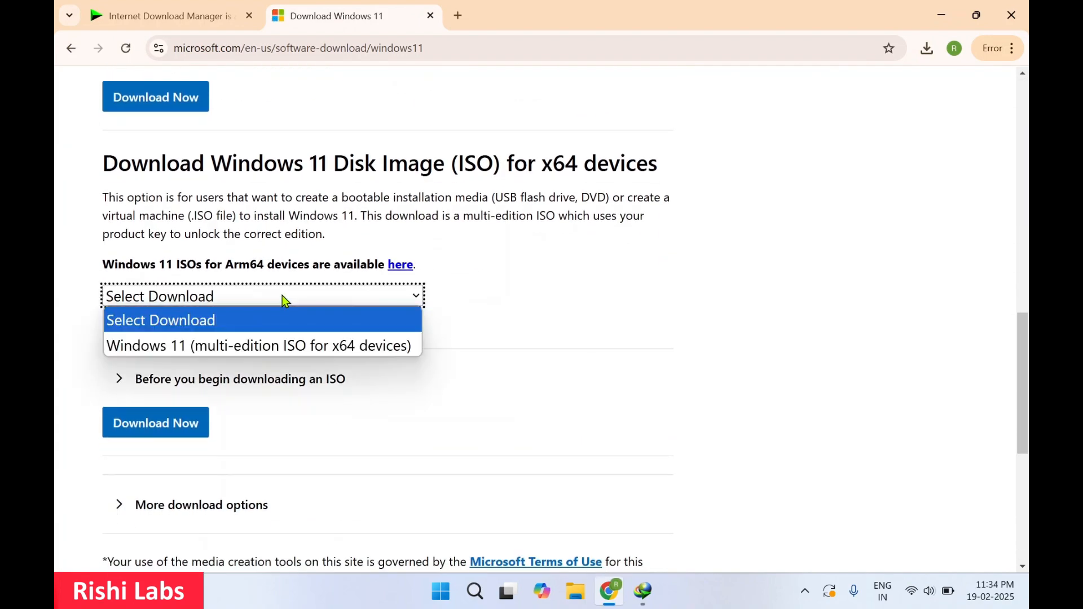
click(251, 346)
click(165, 431)
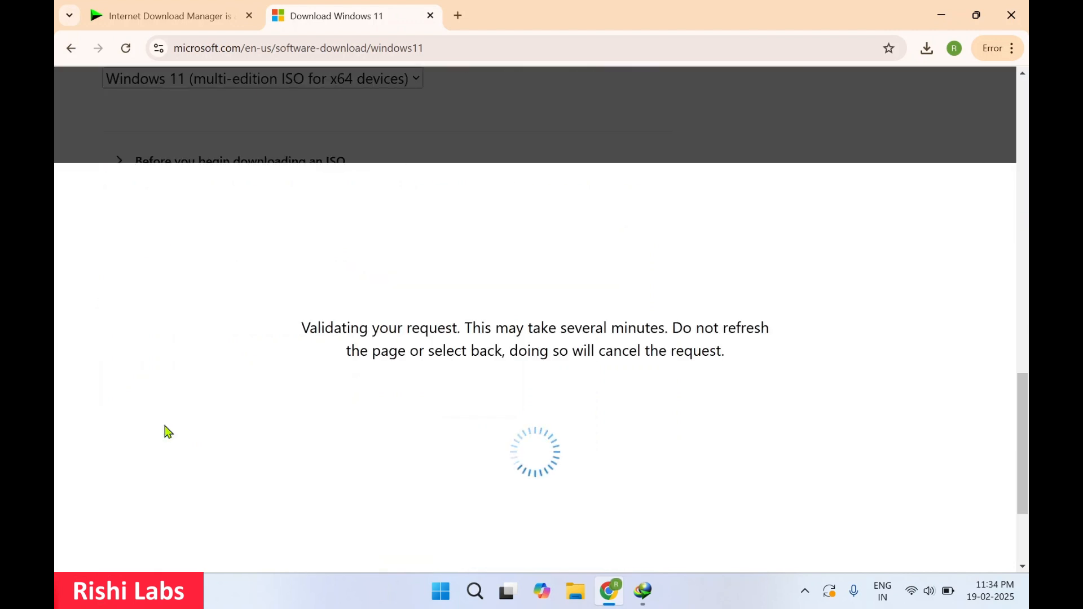
- Choose English (United States) as the product language and confirm it
click(217, 366)
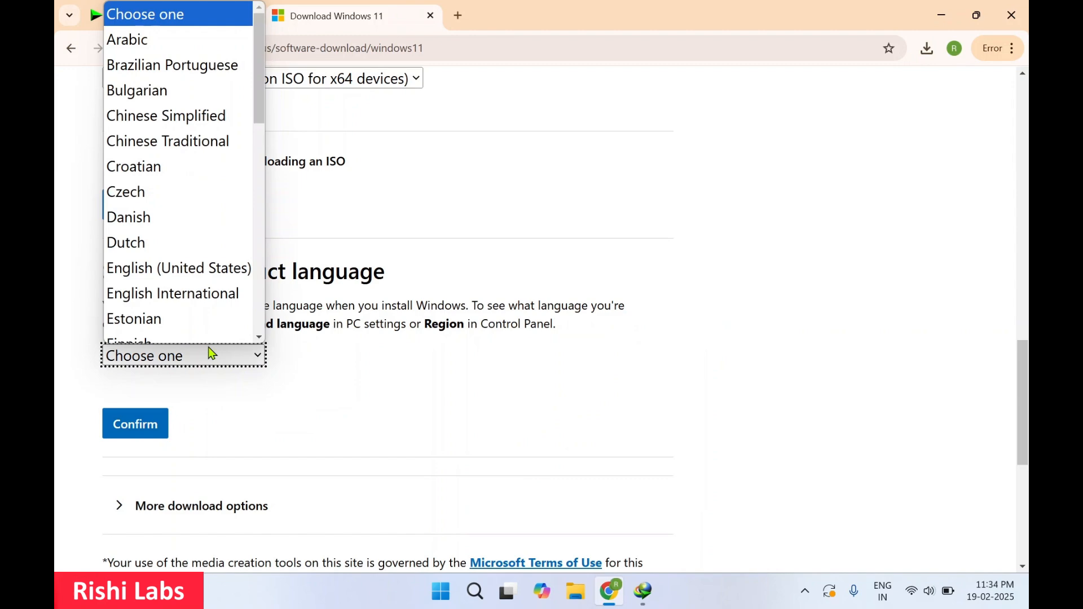
click(195, 268)
click(141, 427)
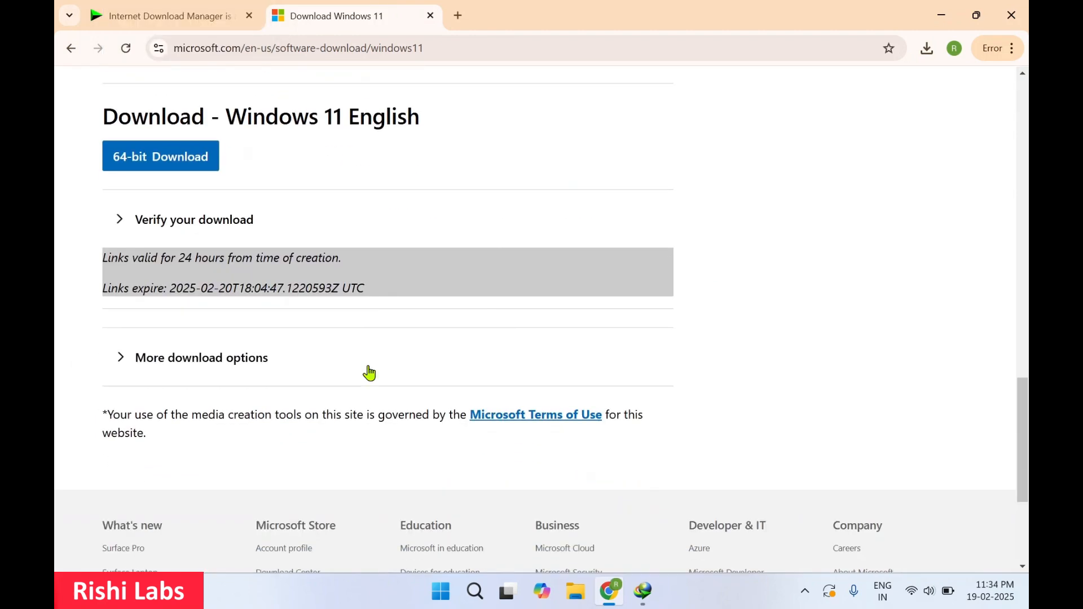
- Try the 64-bit Windows 11 English download in the browser and copy its link address
scroll(368, 370, down, 1)
scroll(214, 208, up, 2)
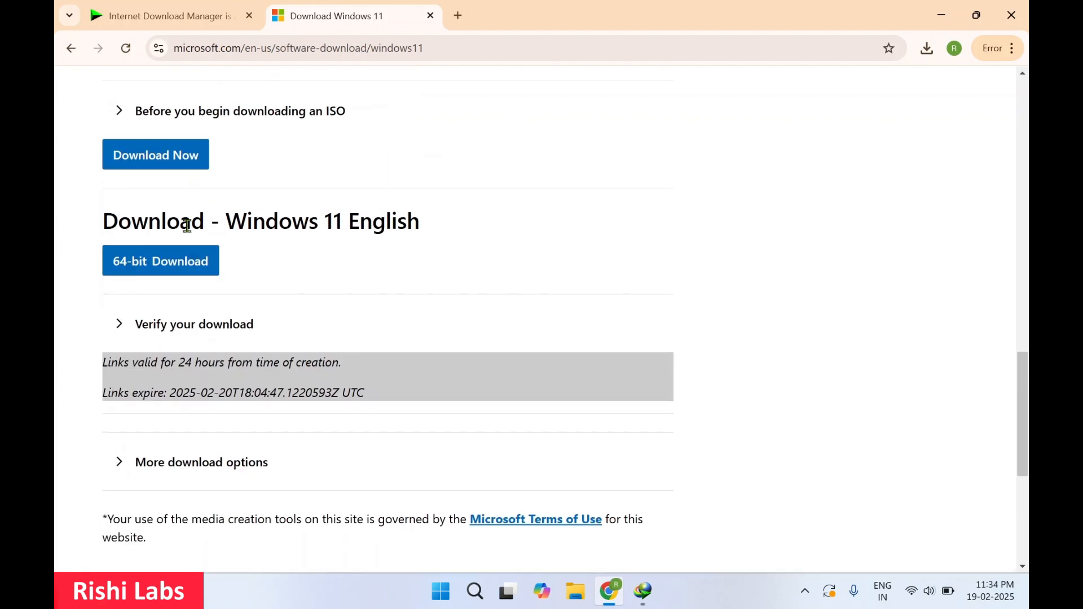
scroll(241, 266, up, 1)
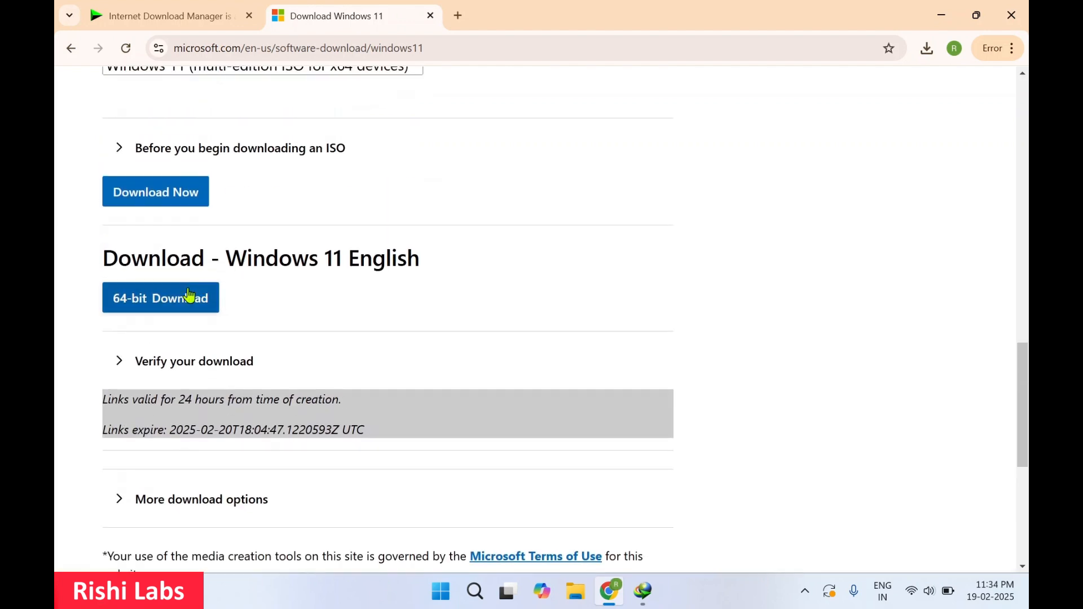
click(164, 310)
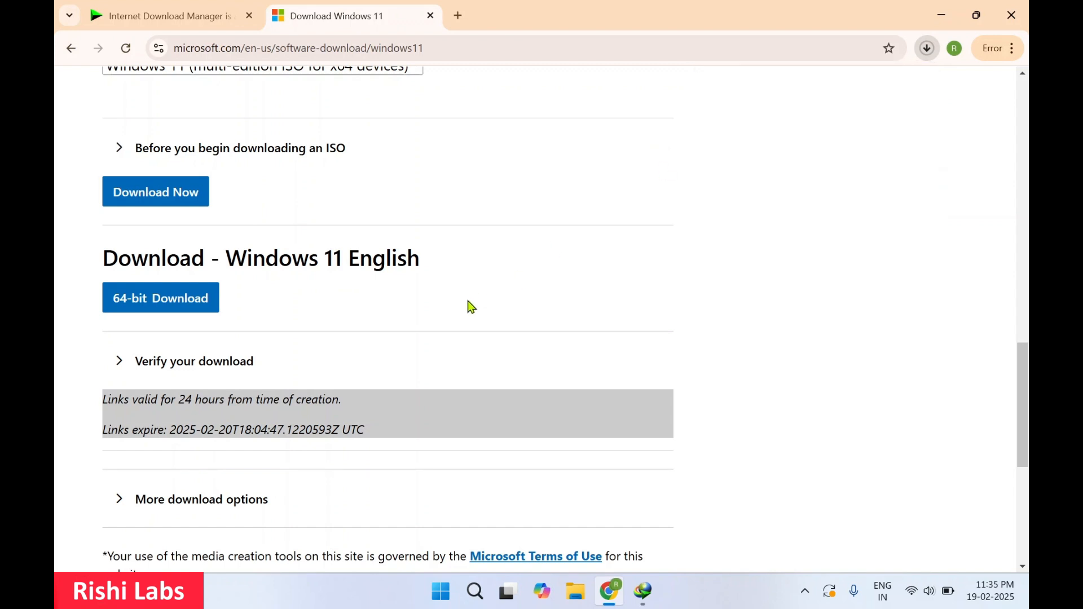
click(169, 308)
right_click(169, 309)
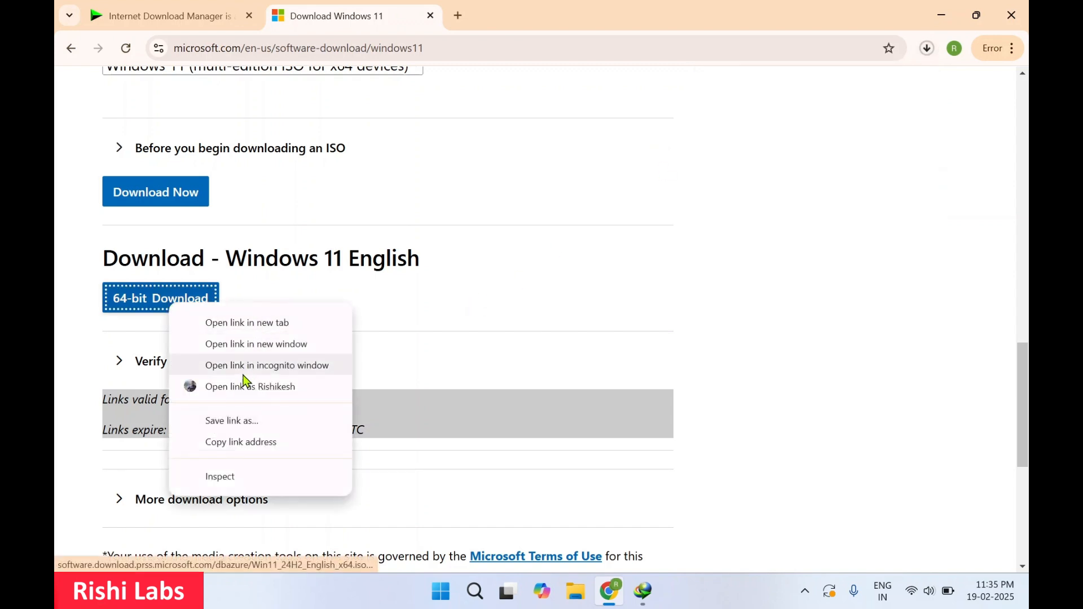
click(247, 442)
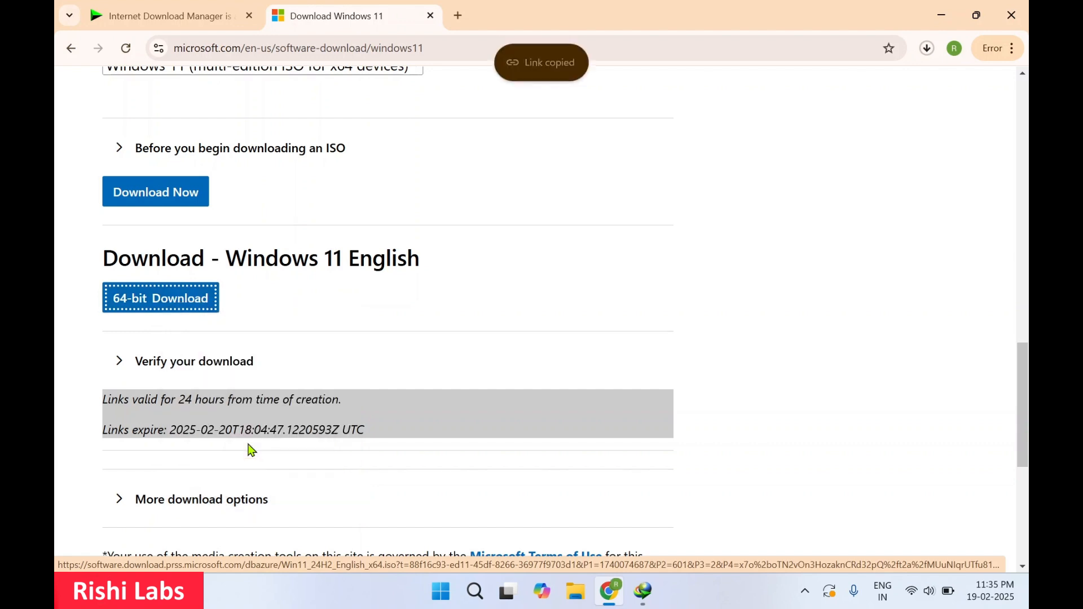
- Switch to Internet Download Manager, add the copied URL and start downloading Win11_24H2_English_x64.iso under the General category
click(648, 604)
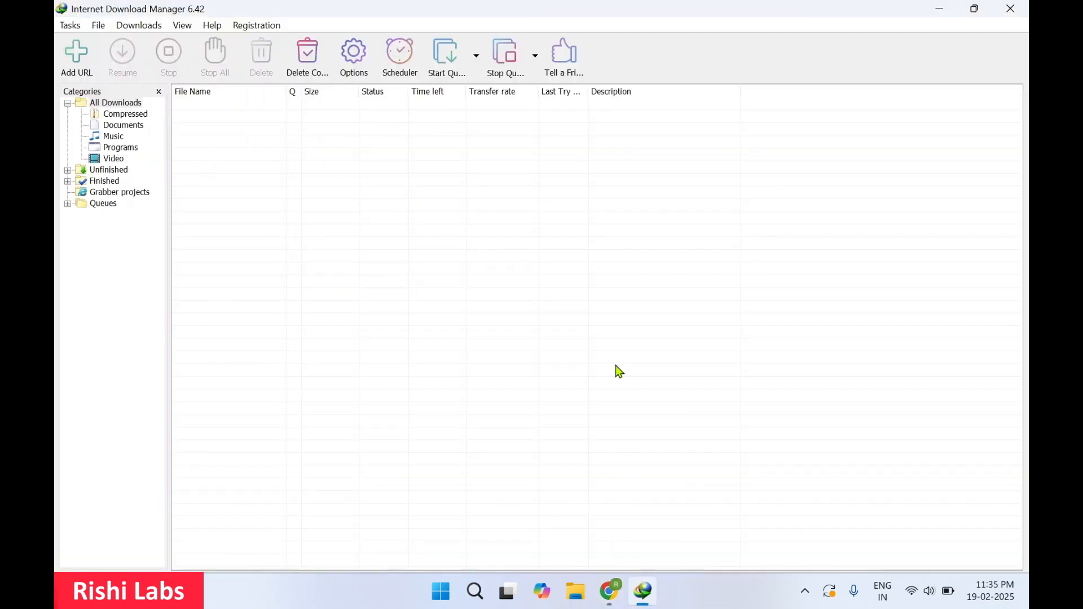
click(69, 60)
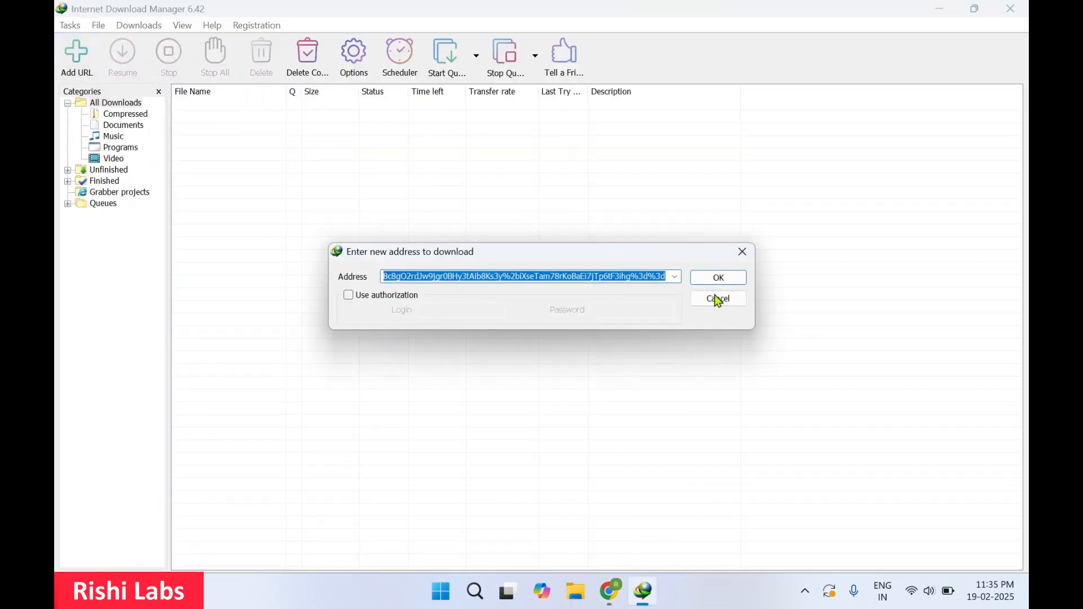
click(724, 279)
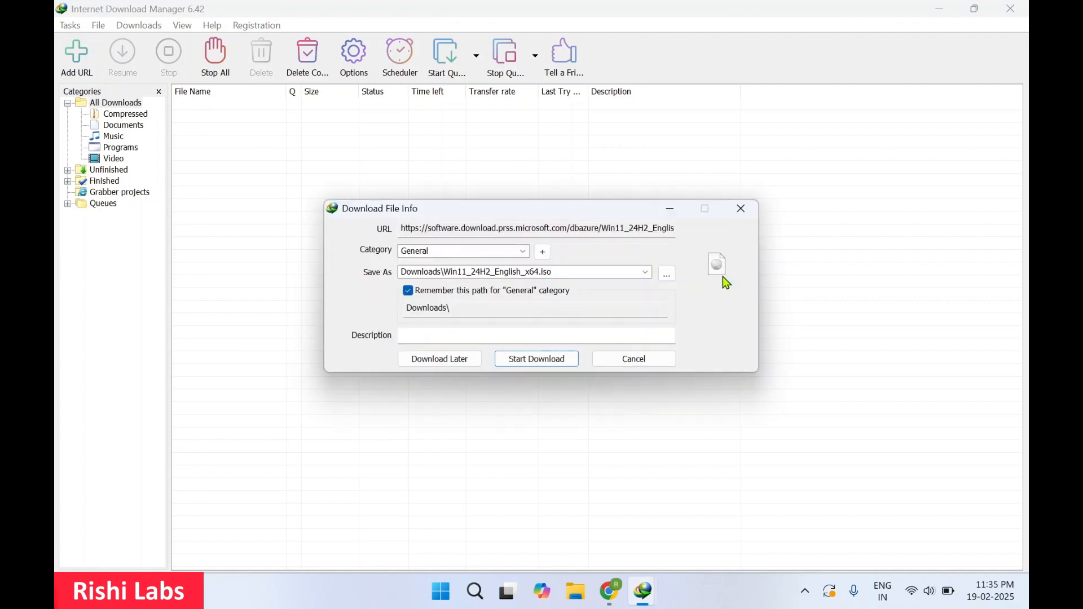
click(538, 364)
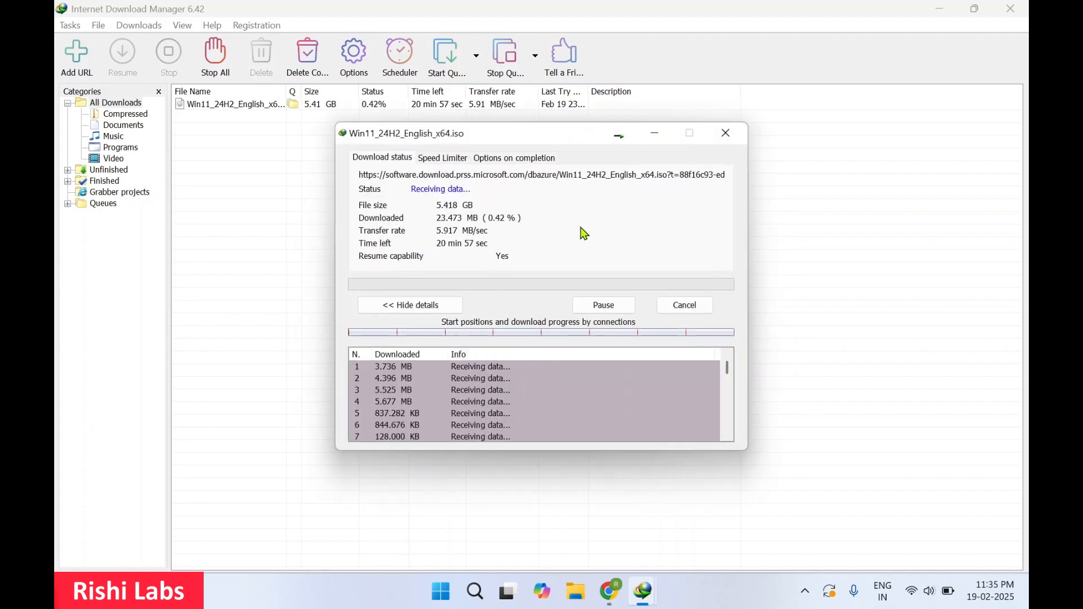
- Examine the ISO download's status and its list of connections, and minimize the download window and the main window
drag(546, 139, 537, 162)
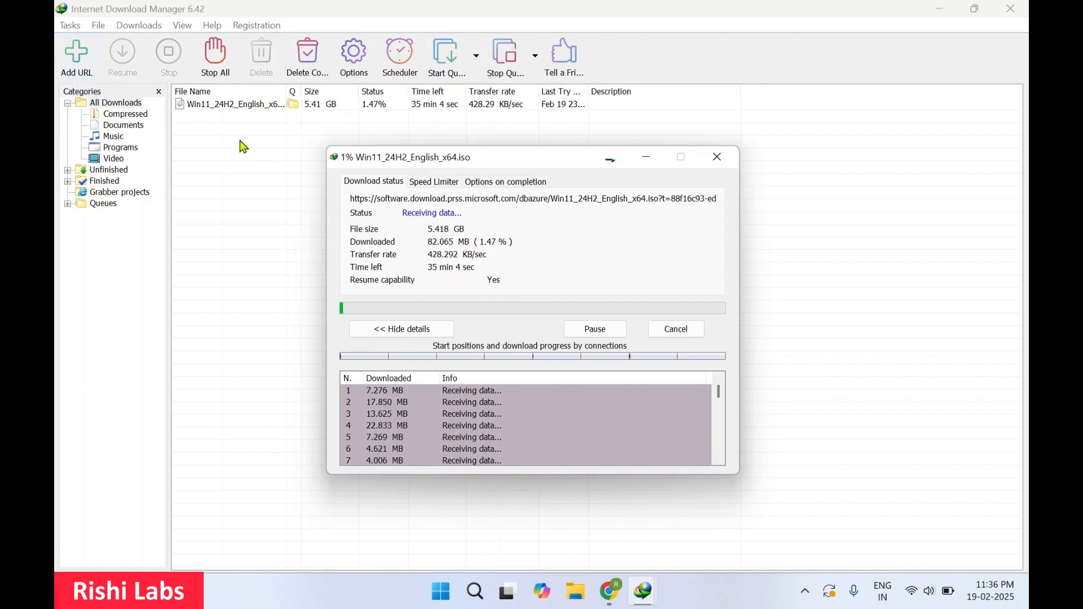
mouse_move(618, 601)
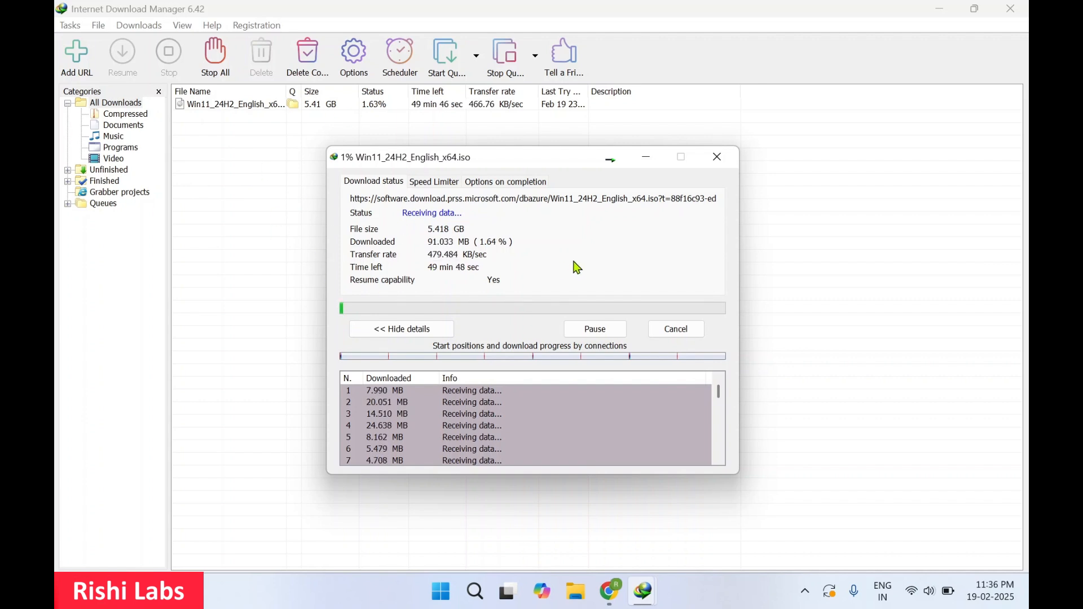
scroll(590, 421, down, 2)
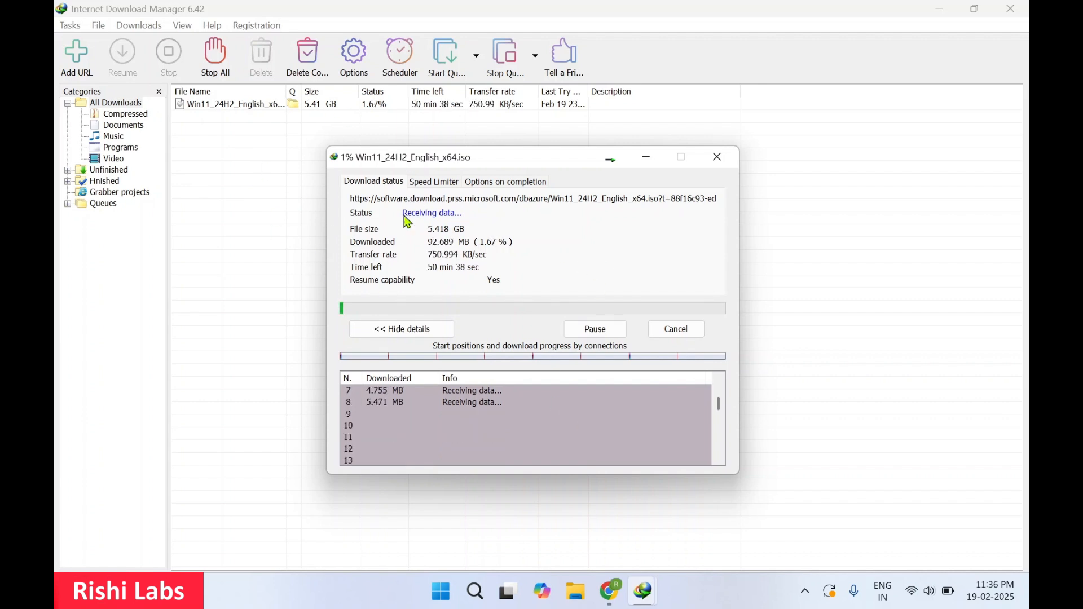
scroll(468, 416, up, 2)
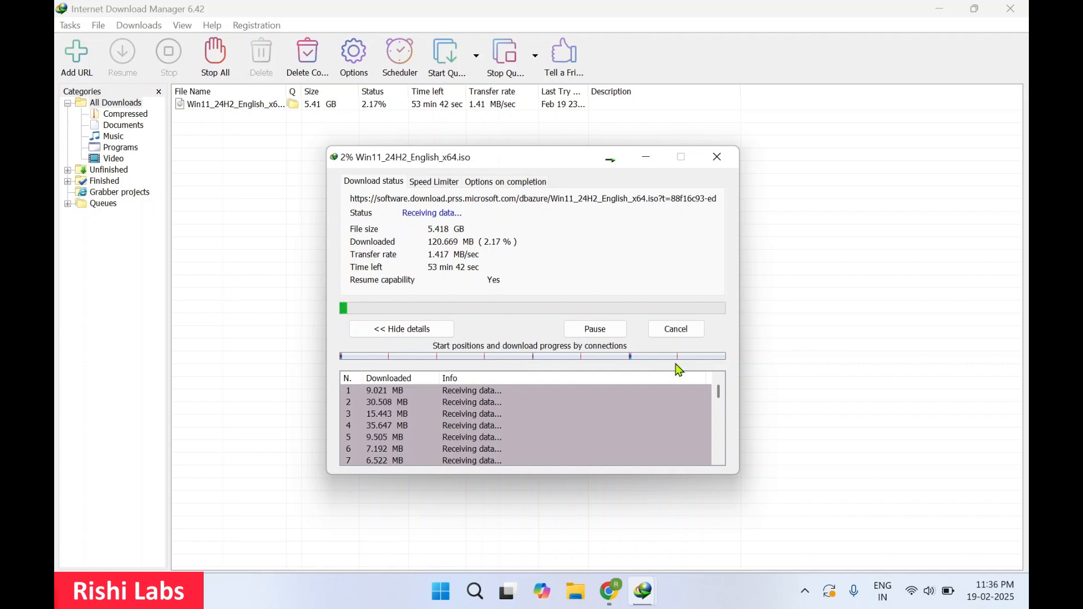
scroll(542, 428, down, 1)
scroll(541, 426, down, 2)
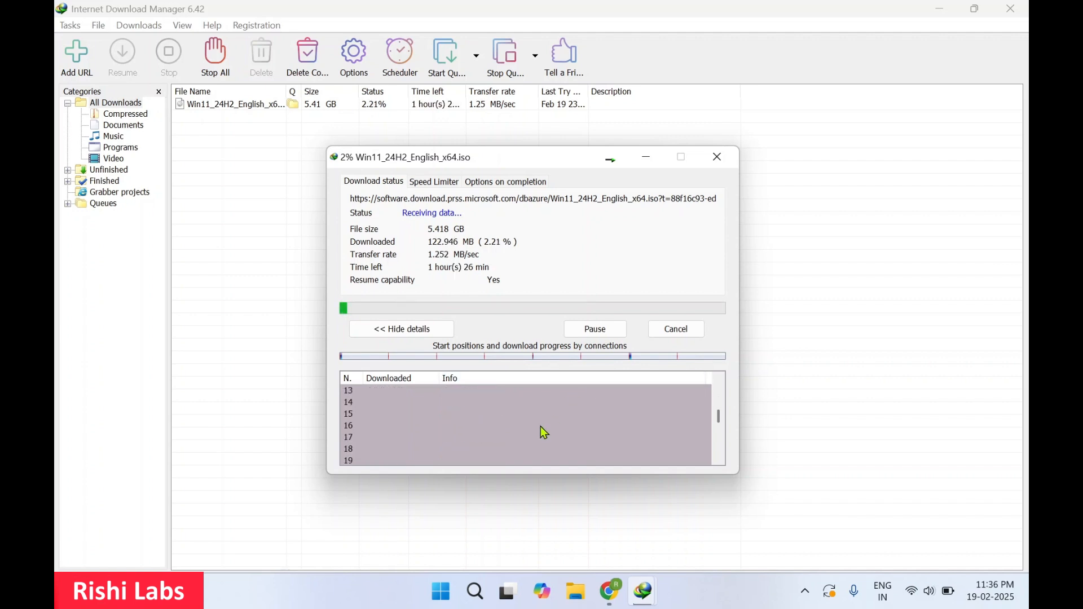
scroll(541, 426, up, 4)
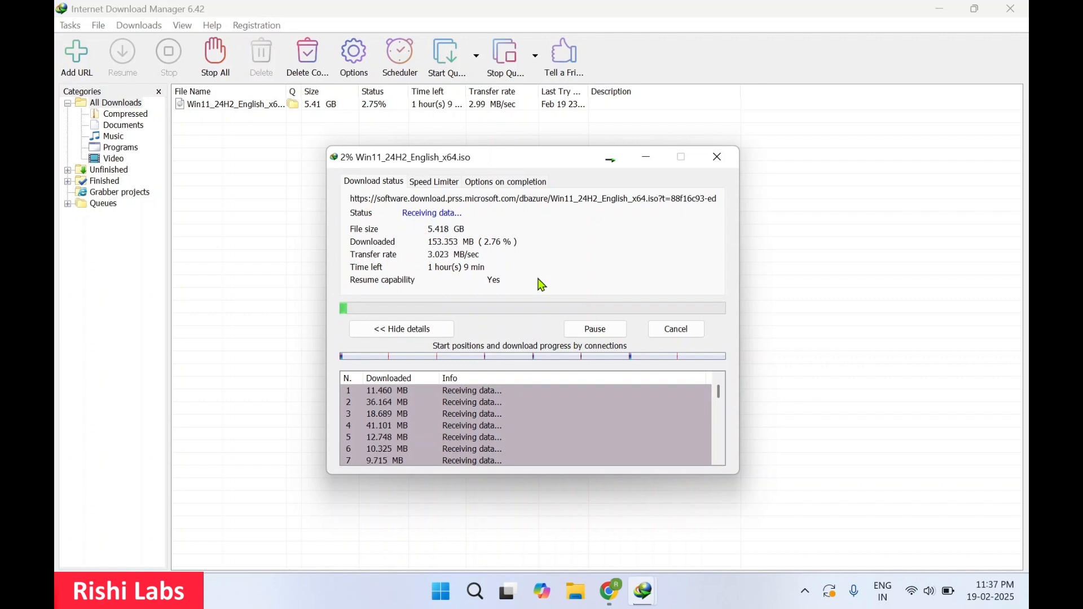
click(647, 160)
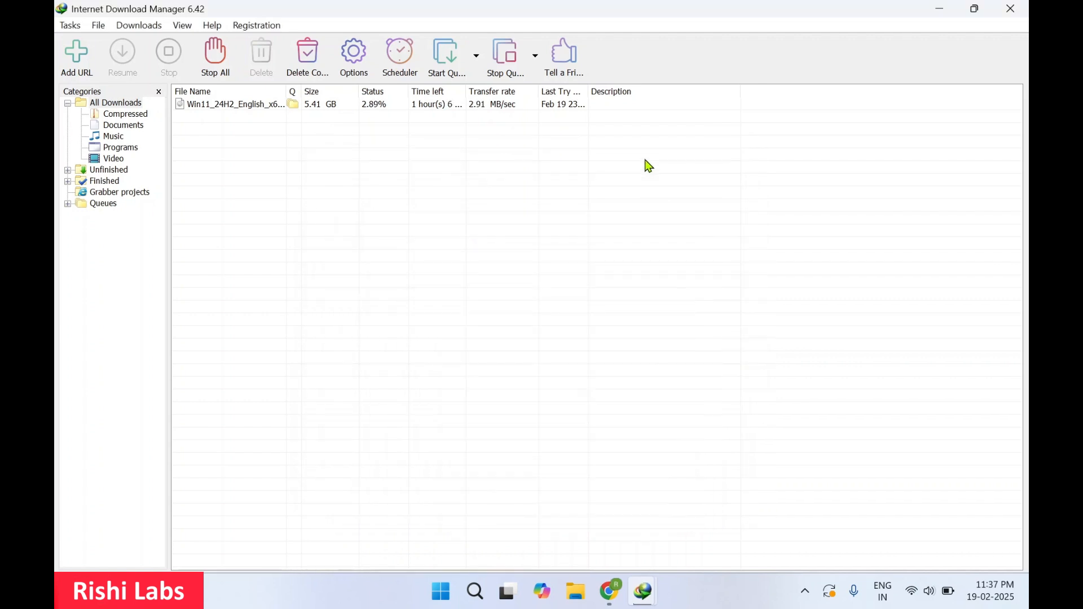
click(947, 12)
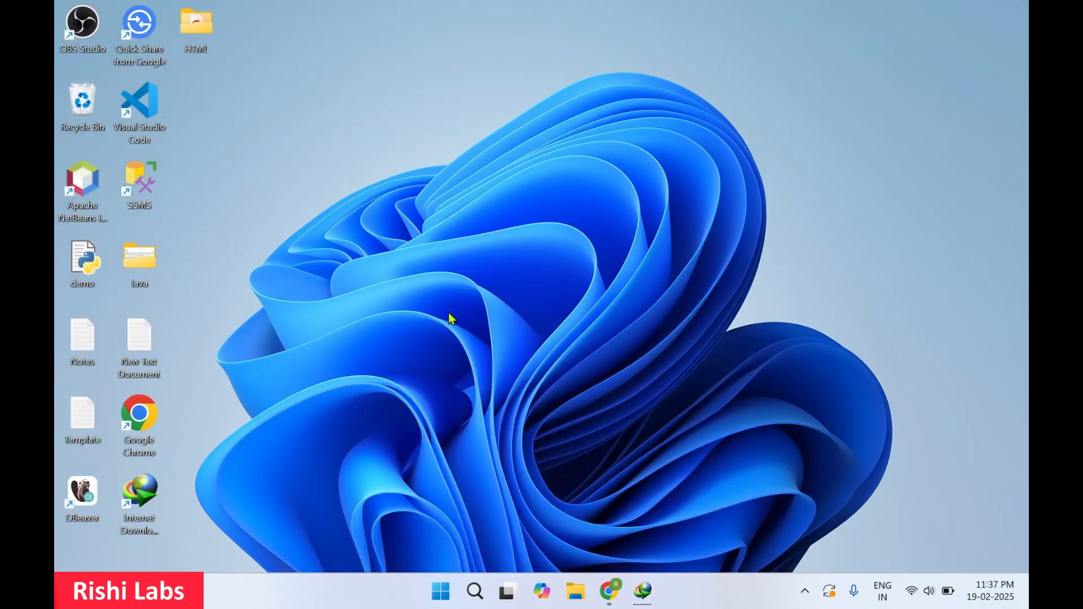